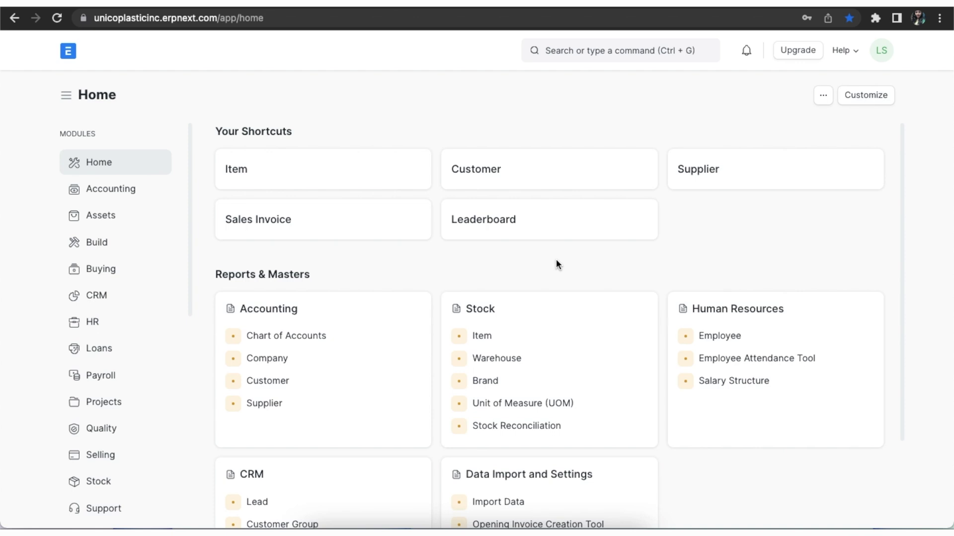
# - Open Stock Settings through a 'stock set' search
pyautogui.click(581, 50)
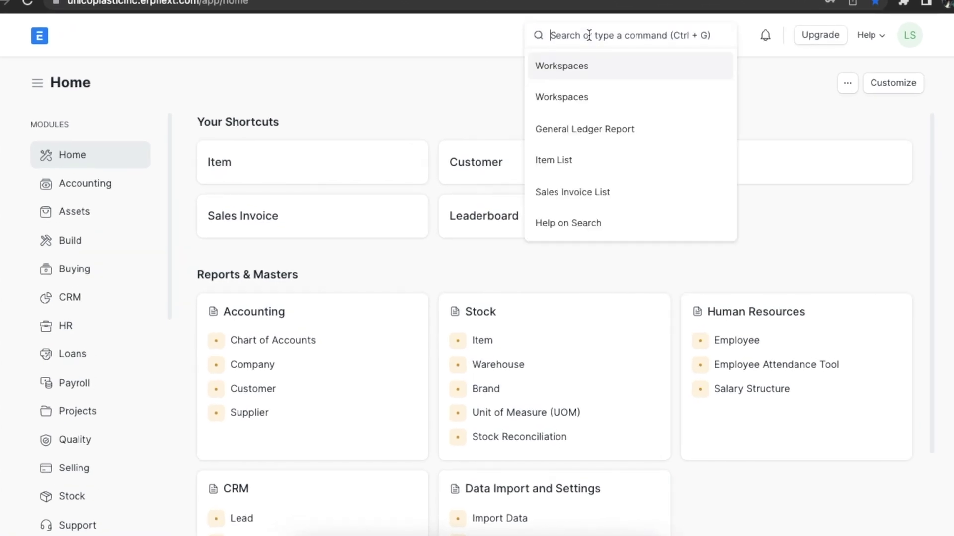
pyautogui.write('stock set')
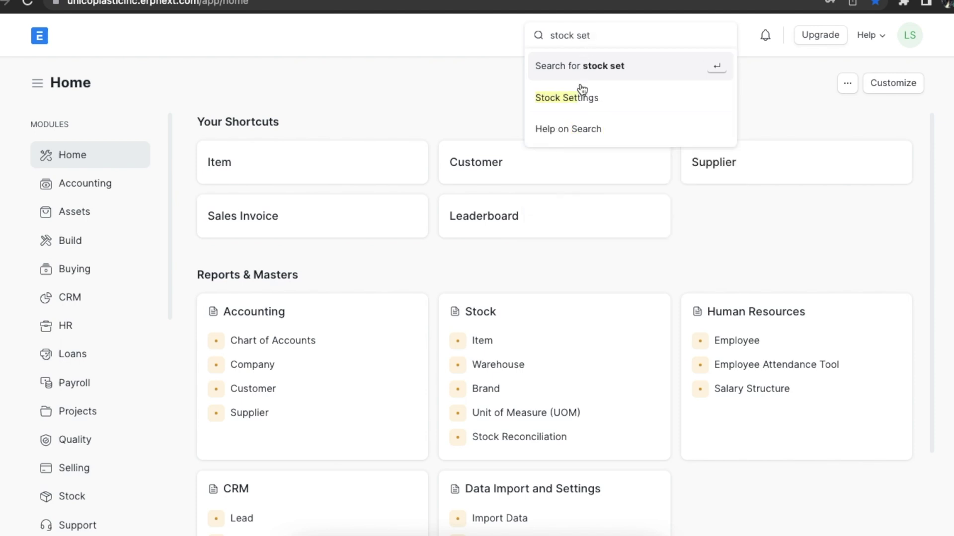
pyautogui.click(576, 95)
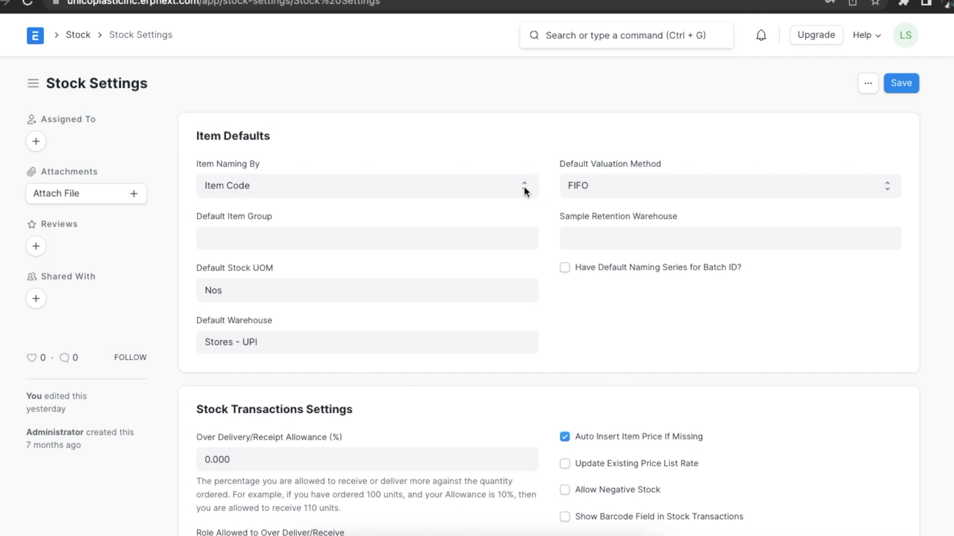
# - Keep item naming by Item Code and set the default item group to All Item Groups
pyautogui.click(523, 191)
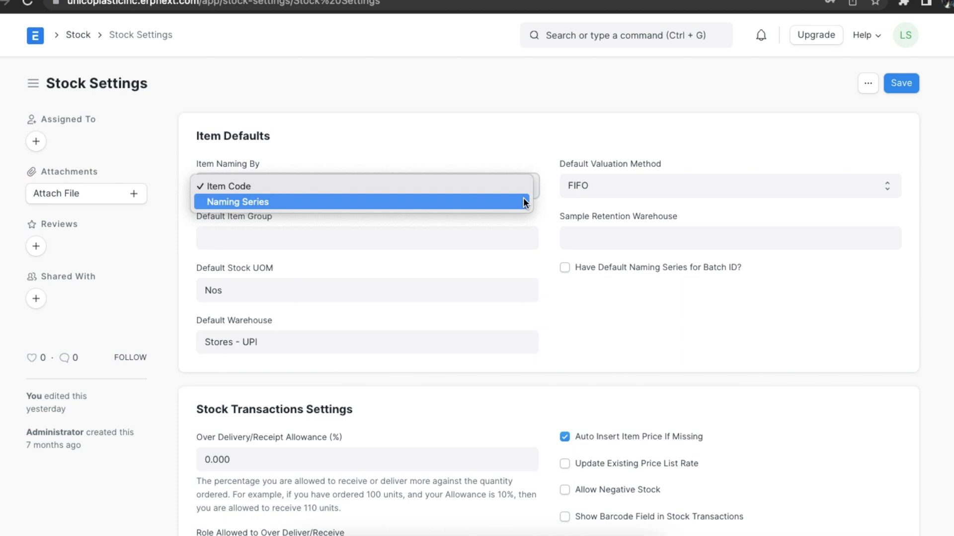
pyautogui.click(521, 188)
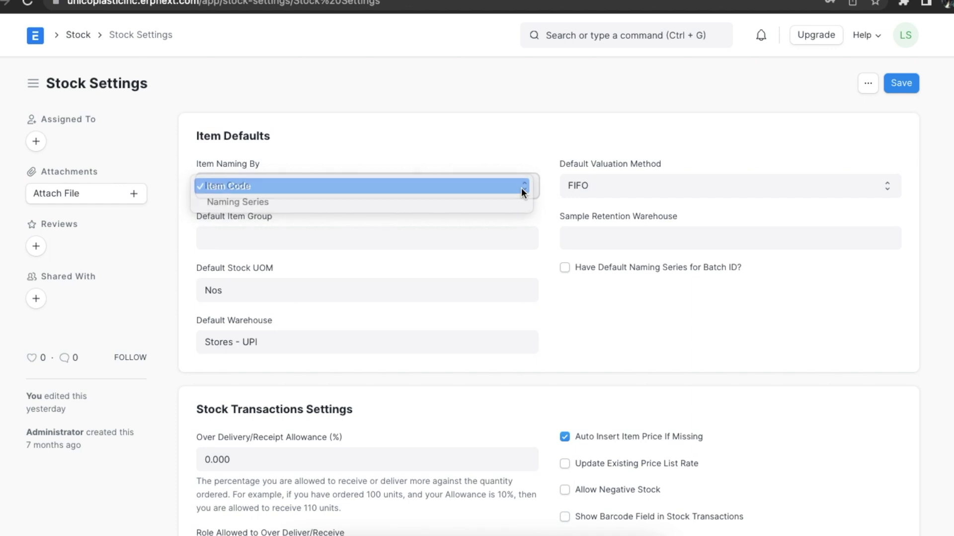
pyautogui.click(521, 236)
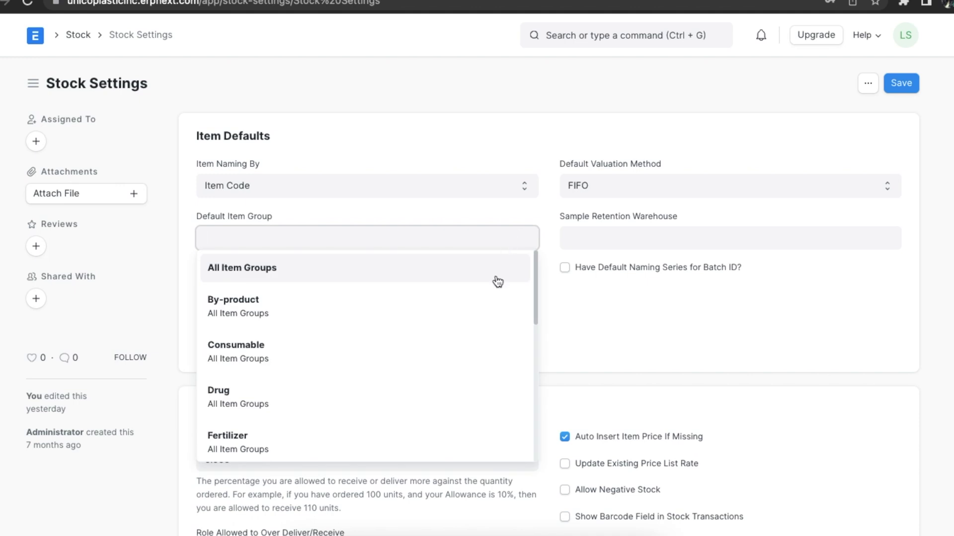
pyautogui.click(500, 269)
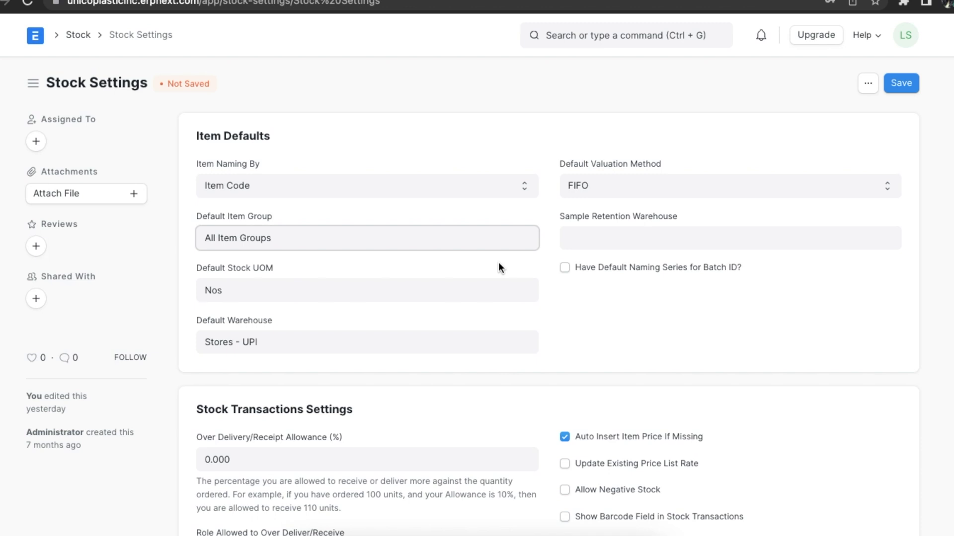
pyautogui.click(405, 291)
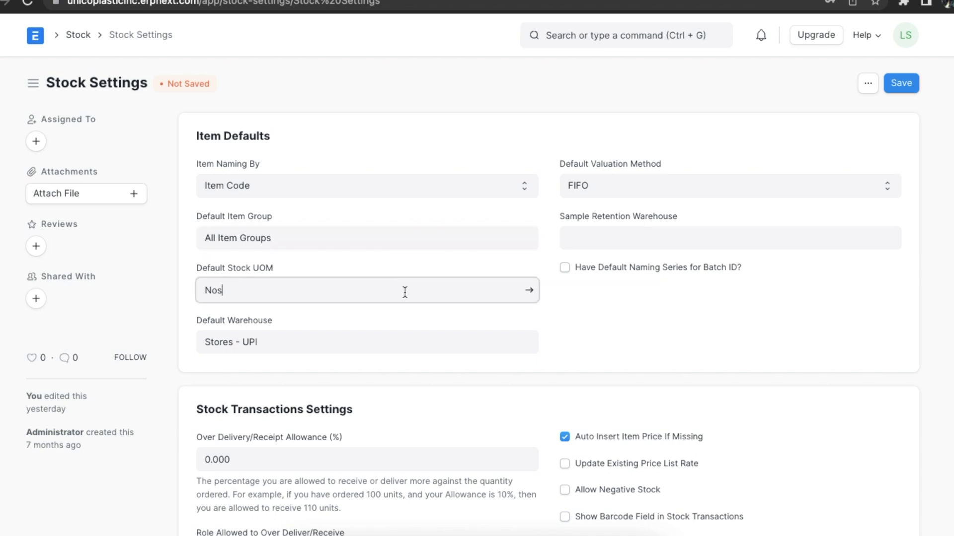
pyautogui.click(389, 345)
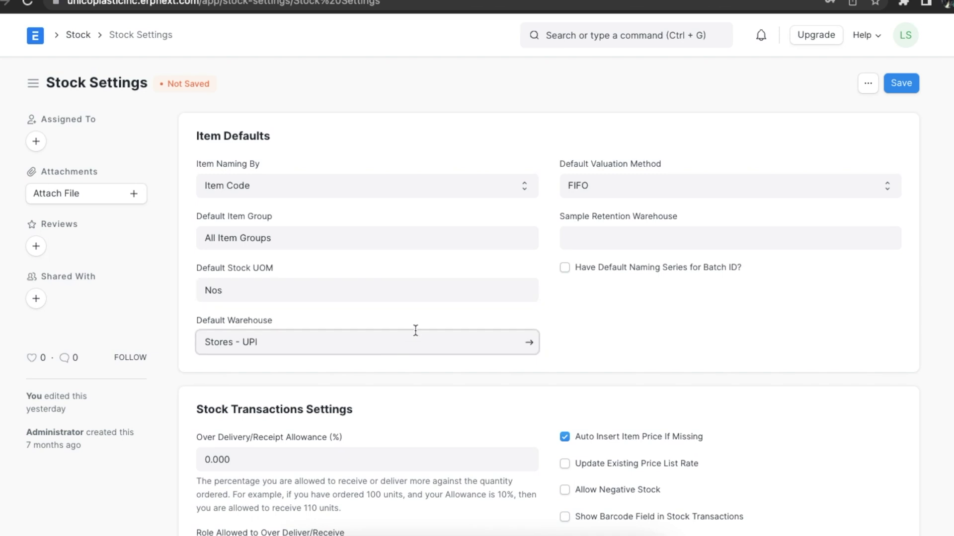
# - Keep FIFO valuation, set sample retention warehouse to Retention Warehouse - UPI, leave default batch naming off
pyautogui.click(625, 189)
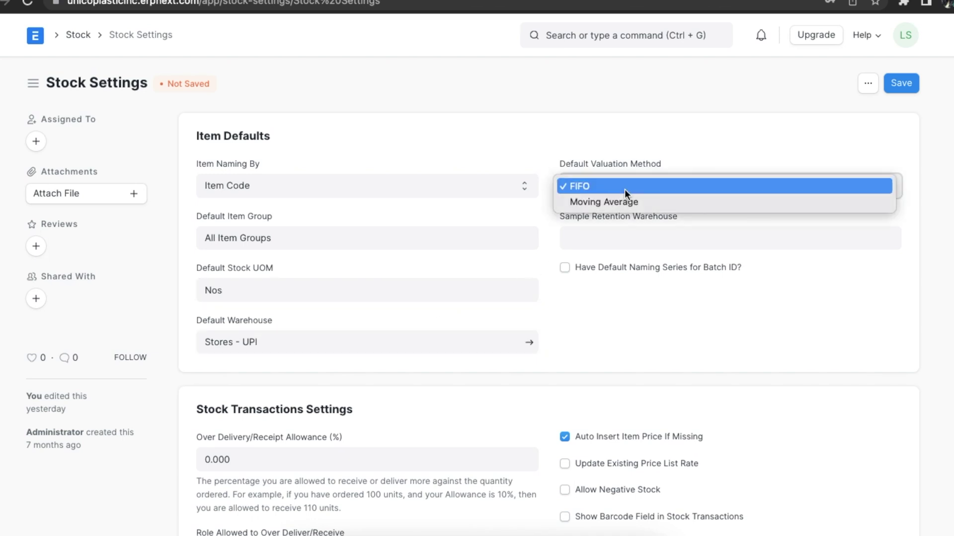
pyautogui.click(625, 189)
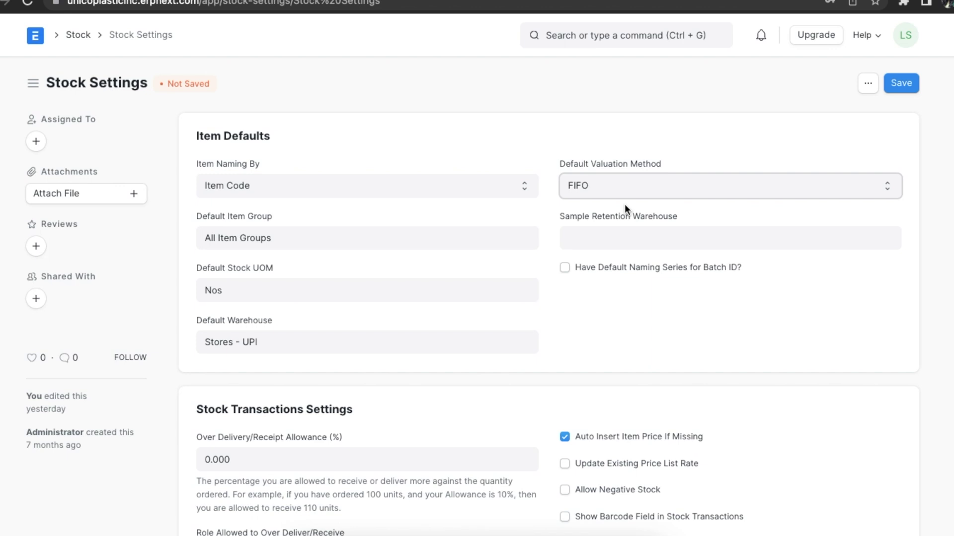
pyautogui.click(622, 234)
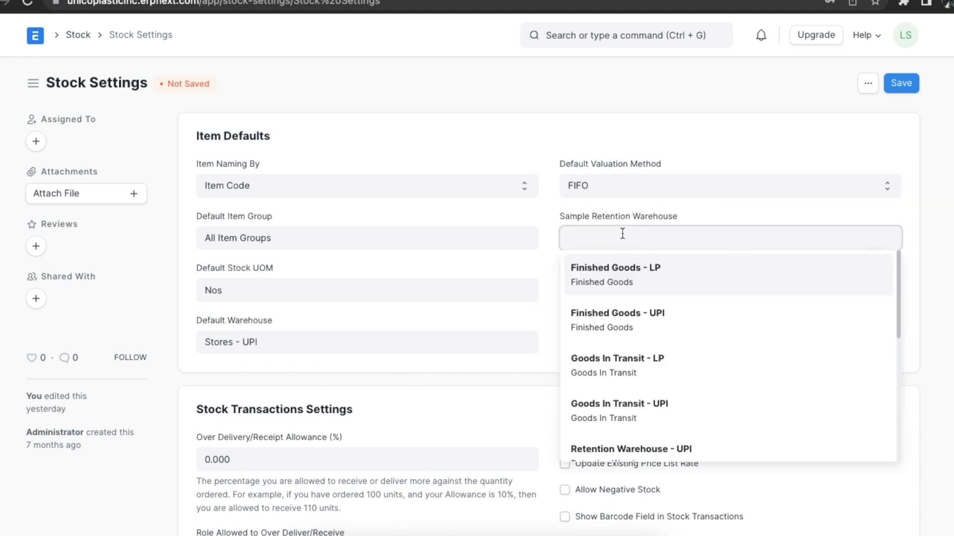
pyautogui.click(692, 449)
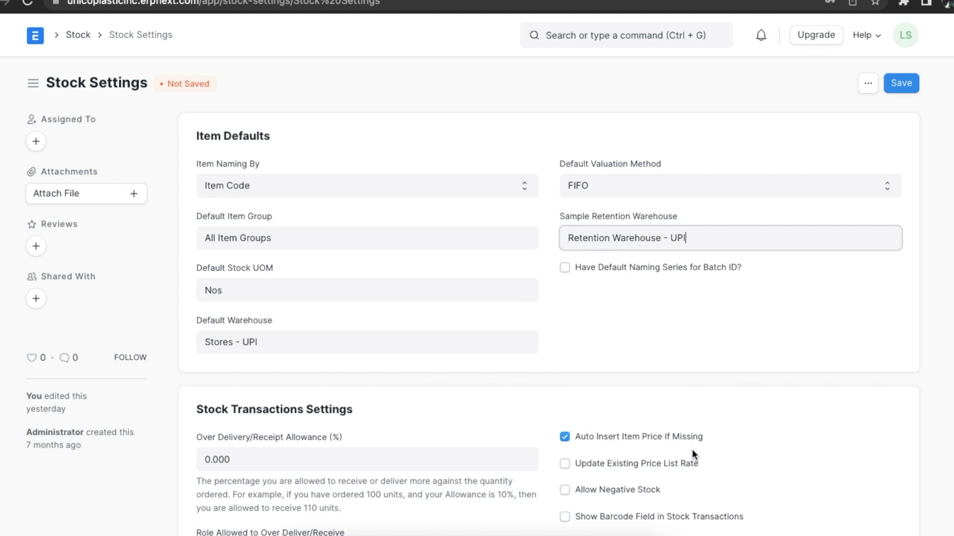
pyautogui.click(565, 268)
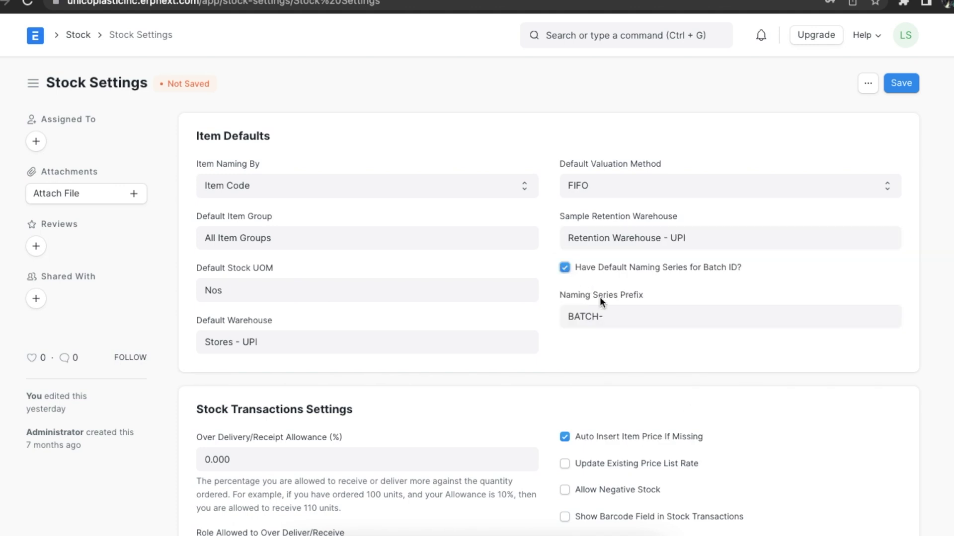
pyautogui.click(628, 320)
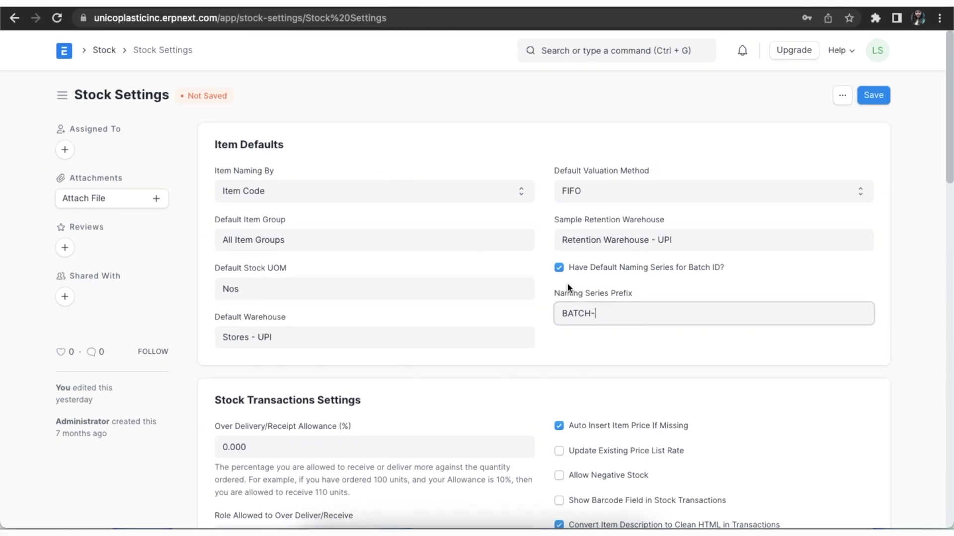
pyautogui.click(559, 269)
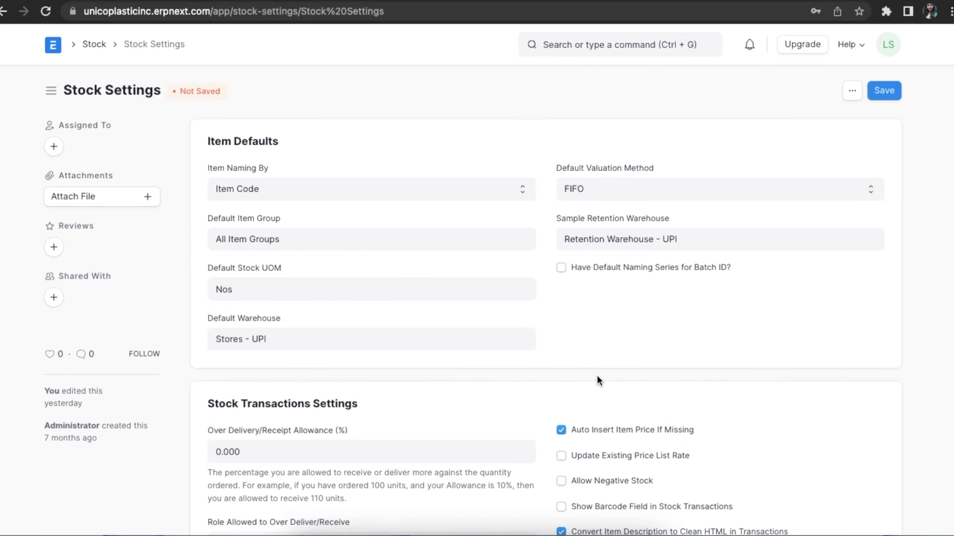
# - Set a 10% over delivery/receipt allowance for the Accounts Manager role
pyautogui.scroll(-2, 594, 372)
pyautogui.scroll(-3, 598, 380)
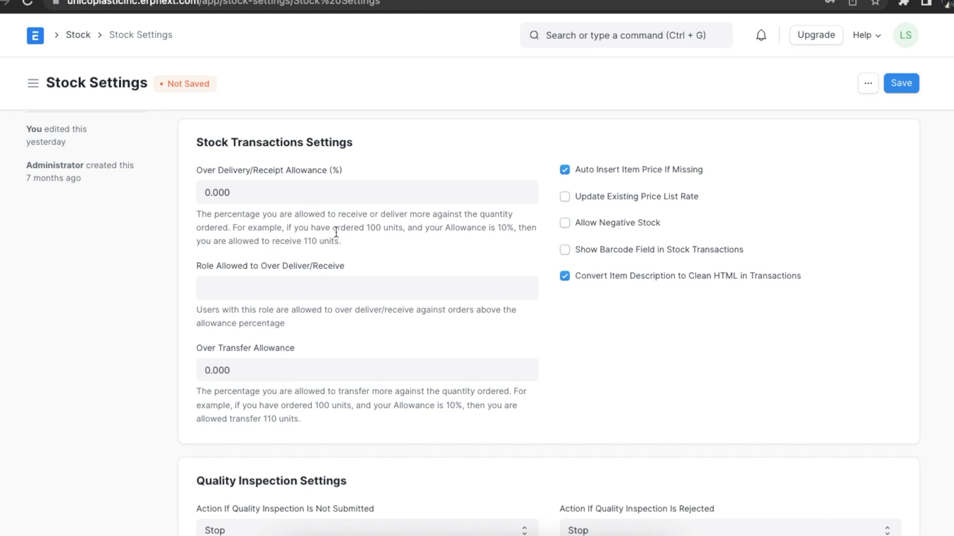
pyautogui.click(289, 190)
pyautogui.write('10')
pyautogui.click(418, 156)
pyautogui.click(337, 294)
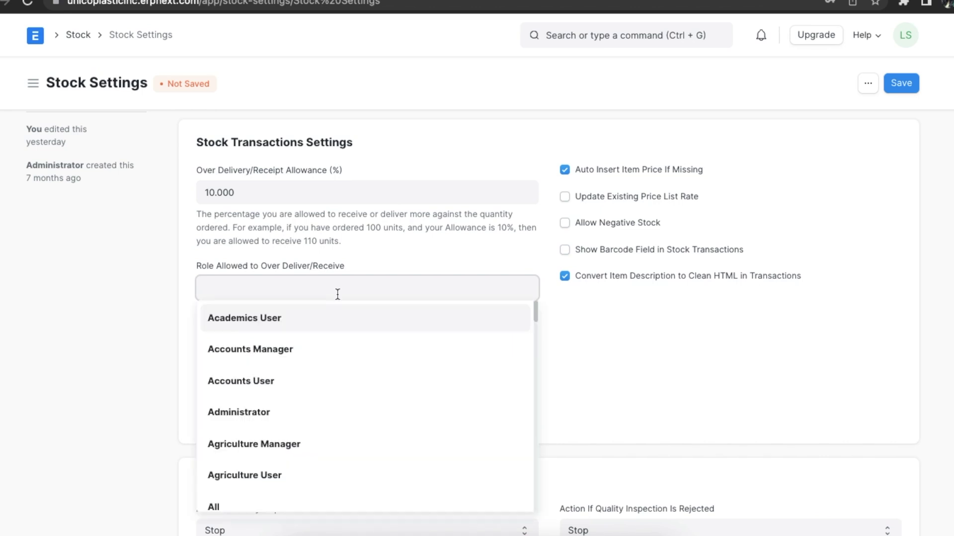
pyautogui.click(323, 356)
pyautogui.click(348, 333)
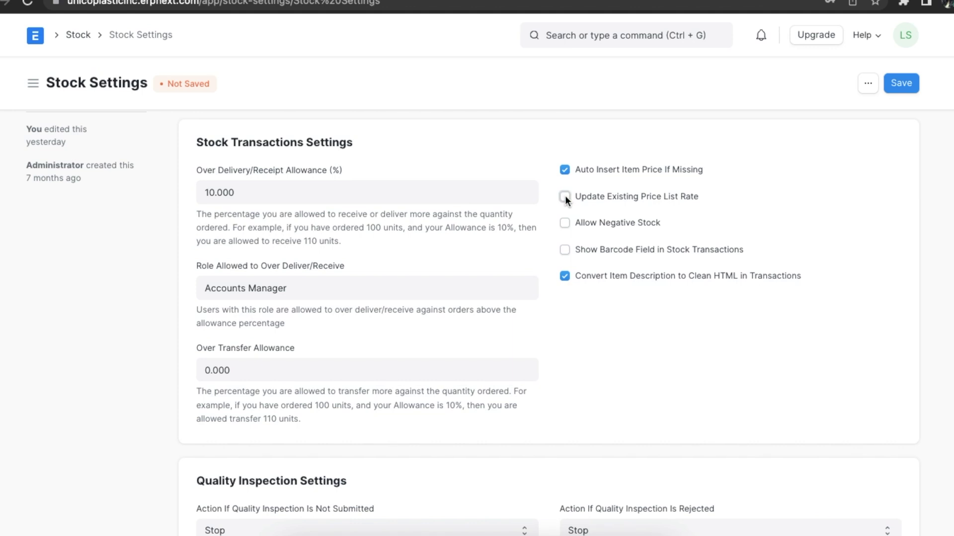
# - Leave negative stock and the stock-transaction barcode field disabled
pyautogui.click(565, 223)
pyautogui.press('Escape')
pyautogui.click(565, 251)
pyautogui.click(565, 251)
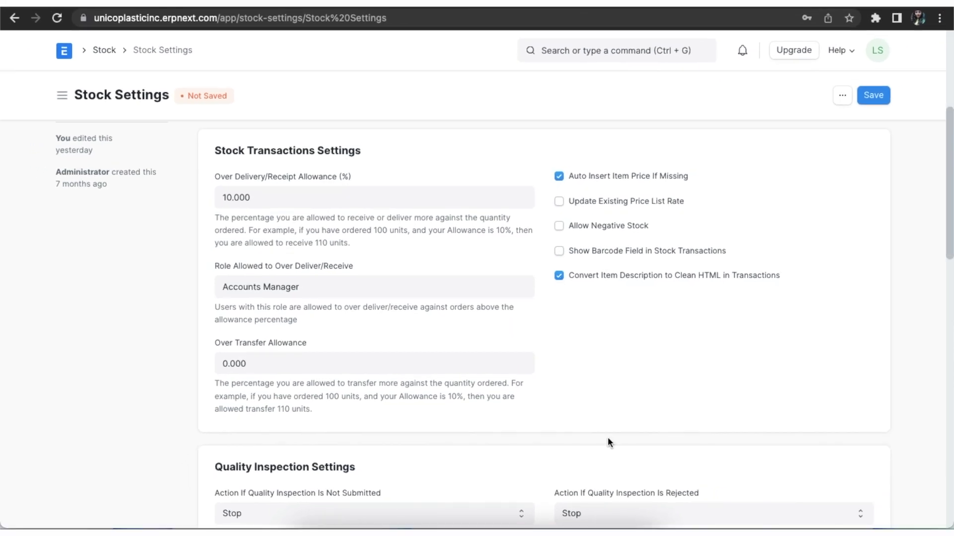
# - Keep Stop as the action for unsubmitted quality inspections
pyautogui.scroll(-5, 607, 437)
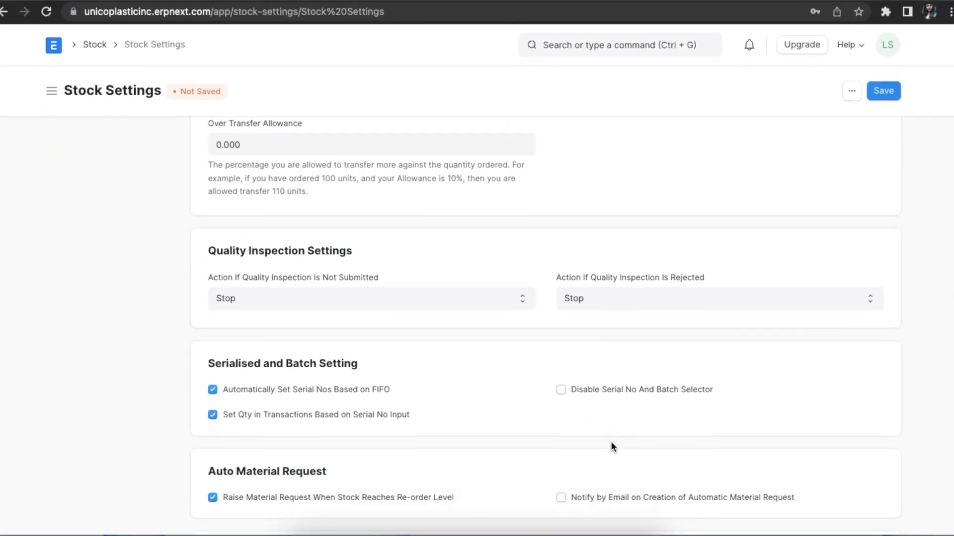
pyautogui.scroll(-3, 612, 446)
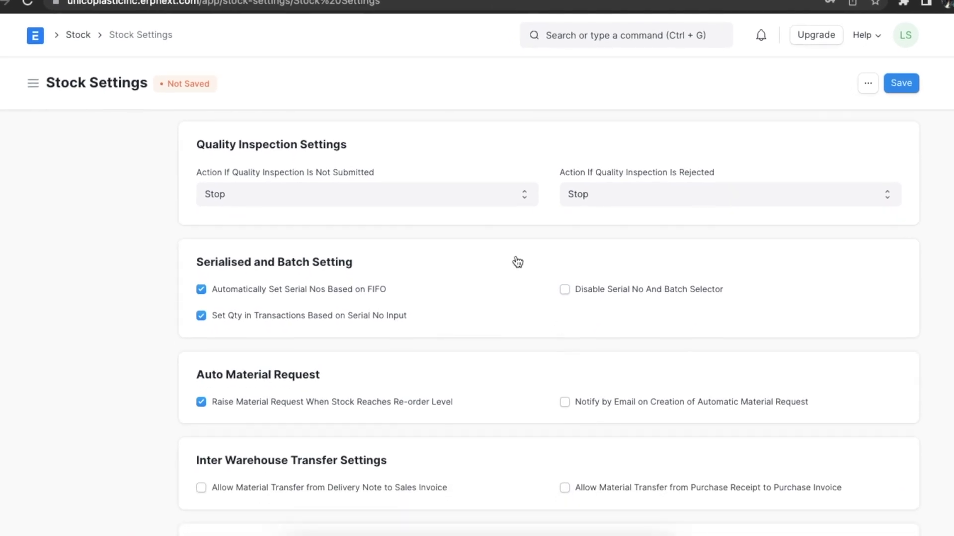
pyautogui.click(523, 194)
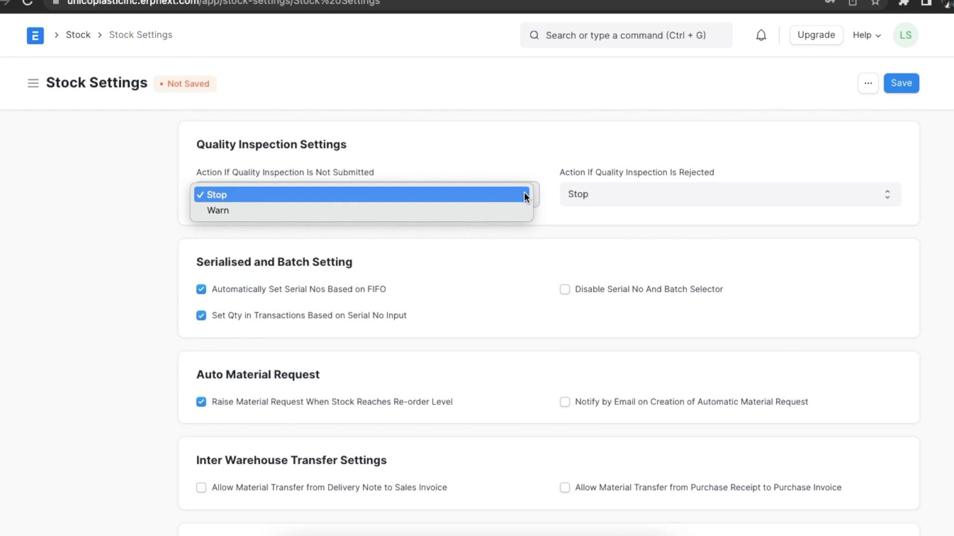
pyautogui.click(545, 197)
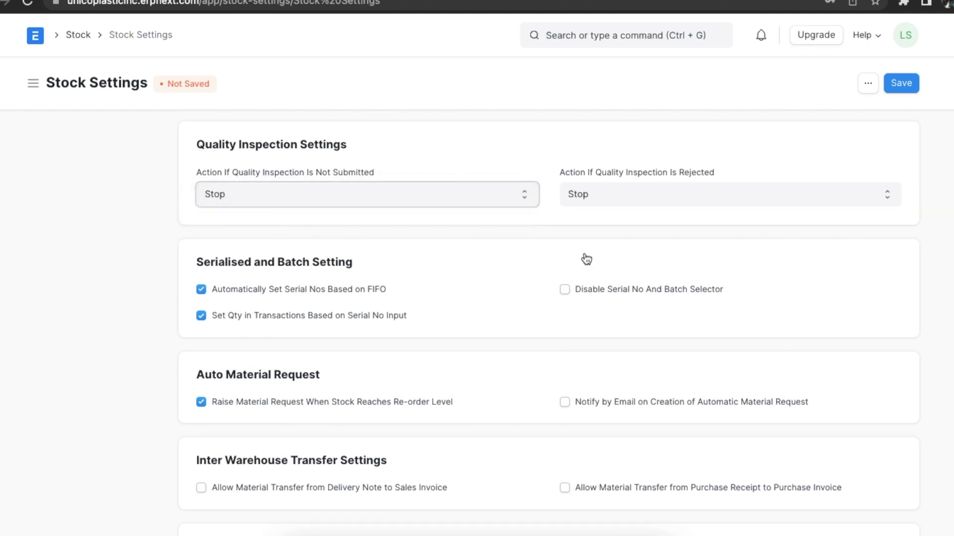
# - Enable e-mail notification for automatic material requests and review the material transfer options
pyautogui.scroll(-5, 586, 259)
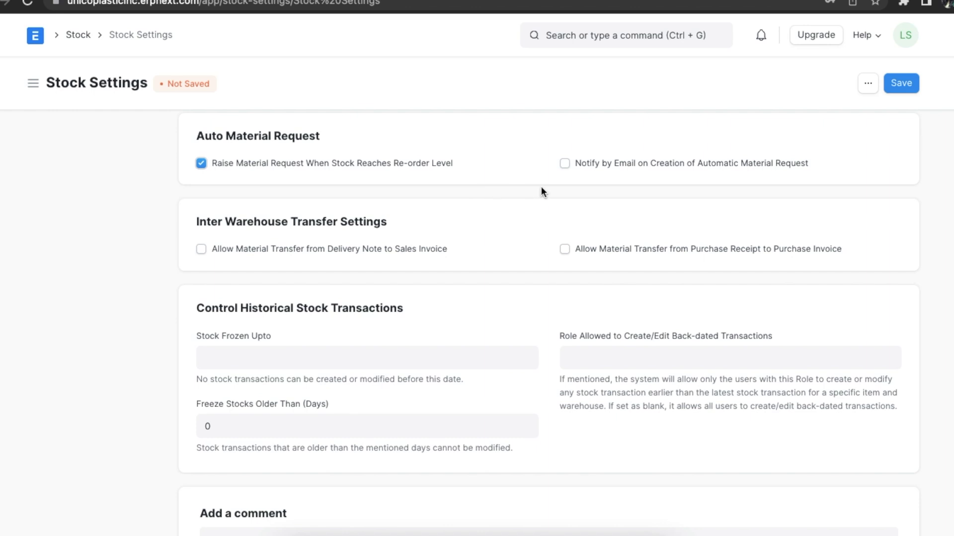
pyautogui.click(563, 164)
pyautogui.scroll(-3, 555, 195)
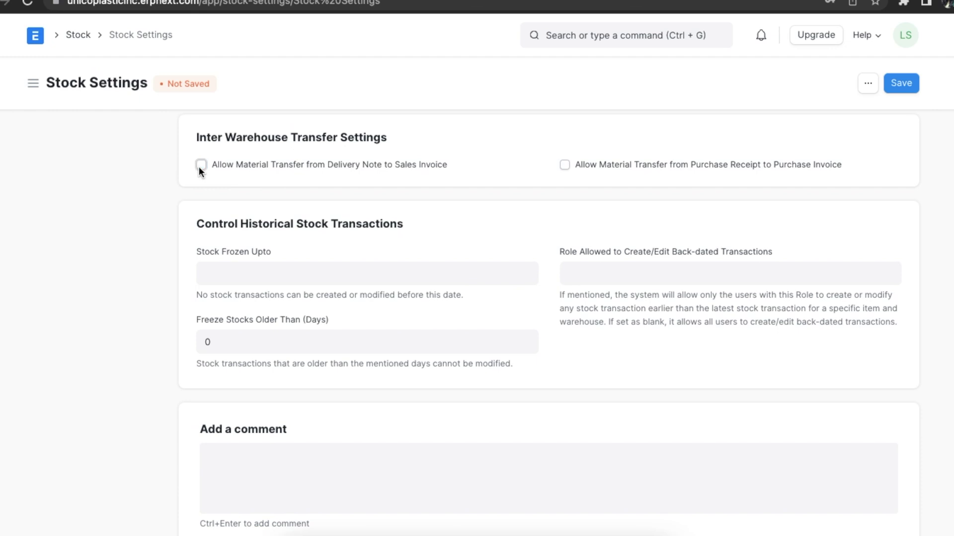
pyautogui.click(564, 165)
pyautogui.scroll(-3, 539, 189)
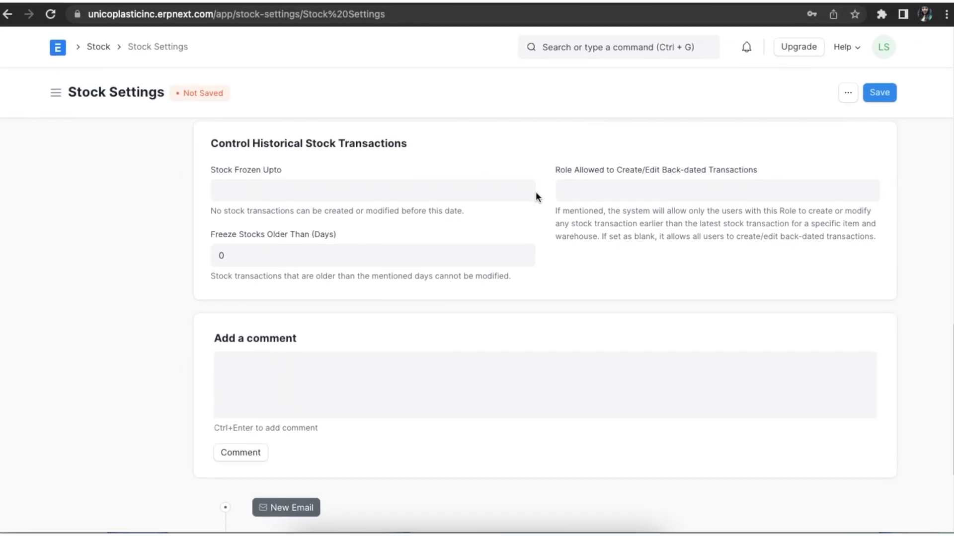
pyautogui.scroll(2, 589, 385)
pyautogui.scroll(-2, 589, 385)
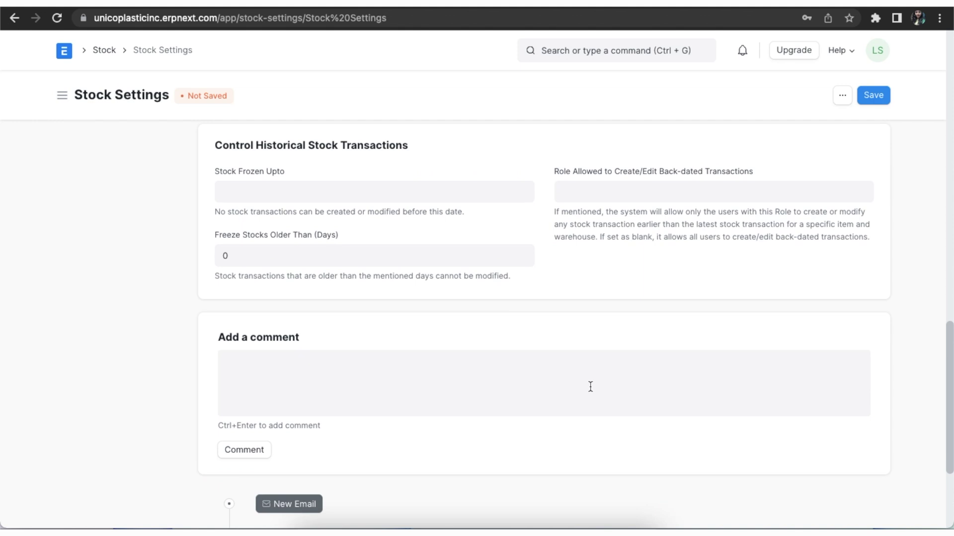
# - Freeze stock up to 07-01-2022, allow Accounts Manager back-dating and Administrator frozen-stock edits, then save
pyautogui.click(499, 189)
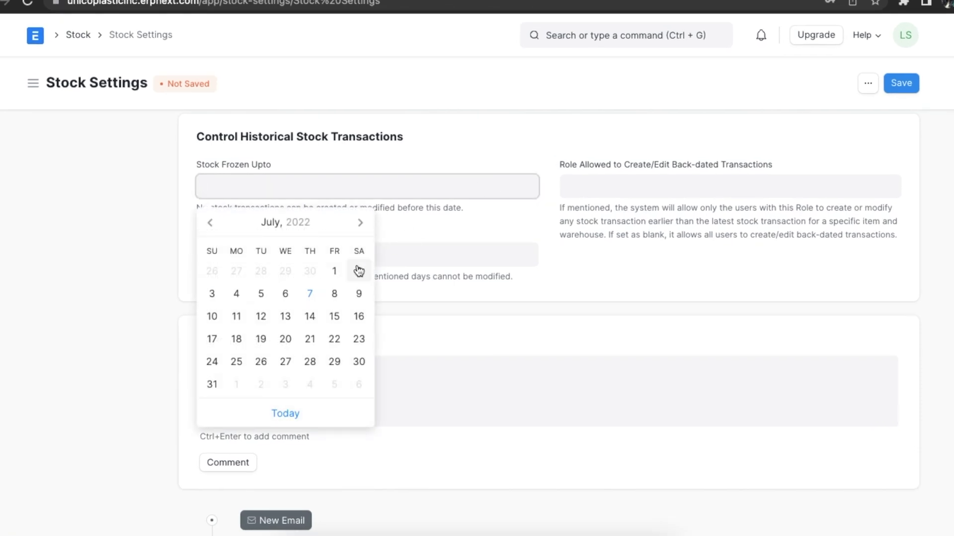
pyautogui.click(335, 272)
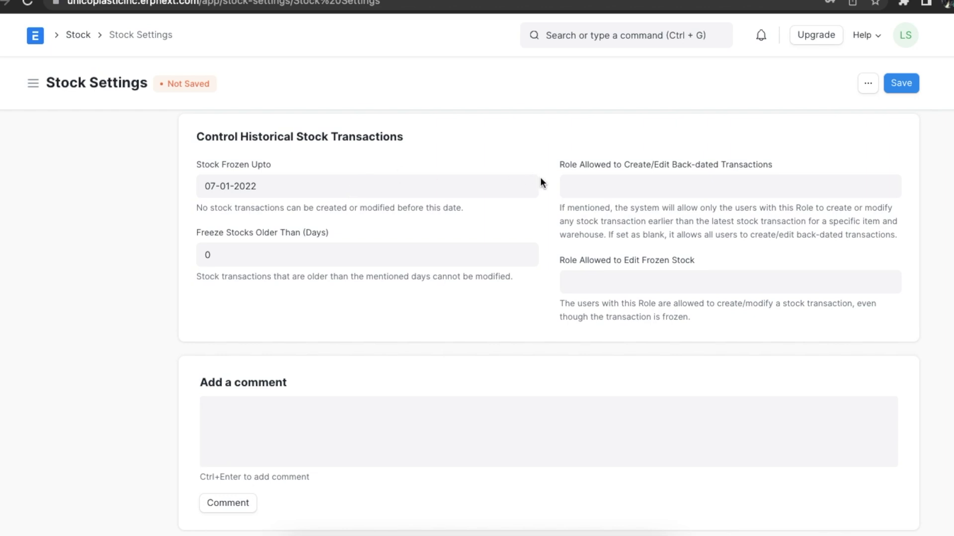
pyautogui.click(590, 179)
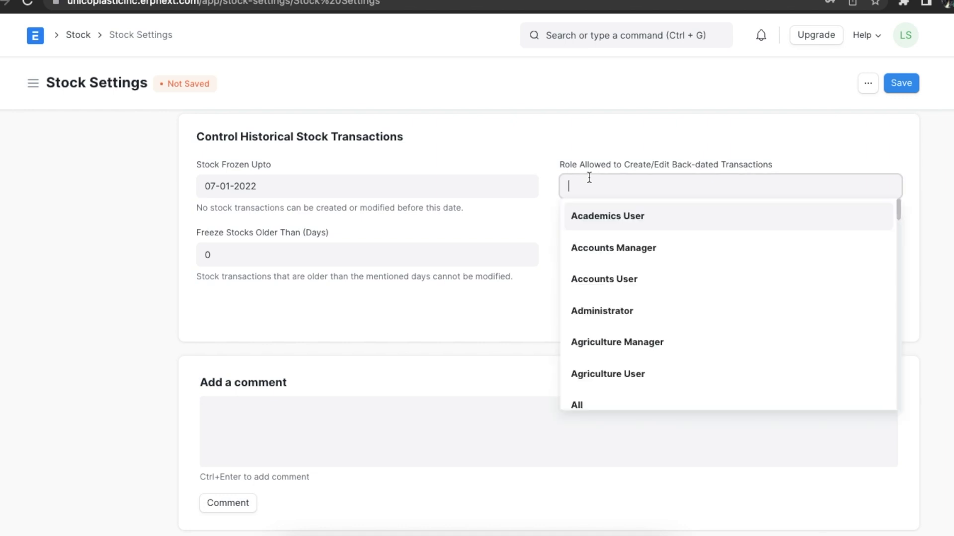
pyautogui.click(604, 249)
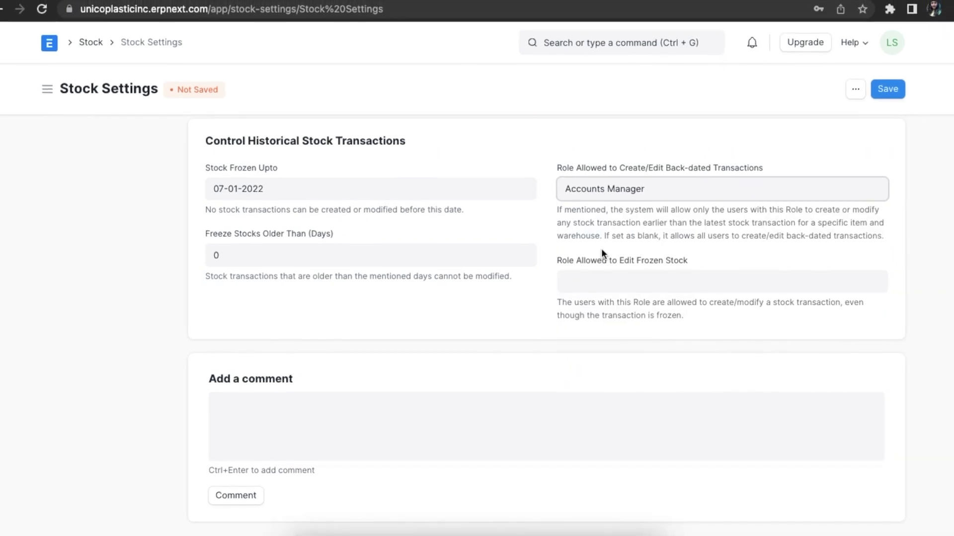
pyautogui.click(598, 281)
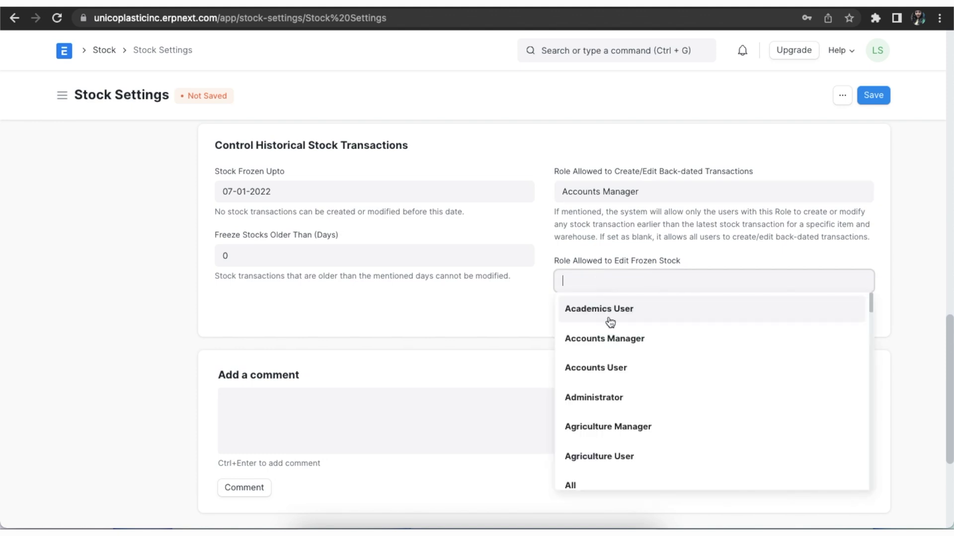
pyautogui.click(611, 397)
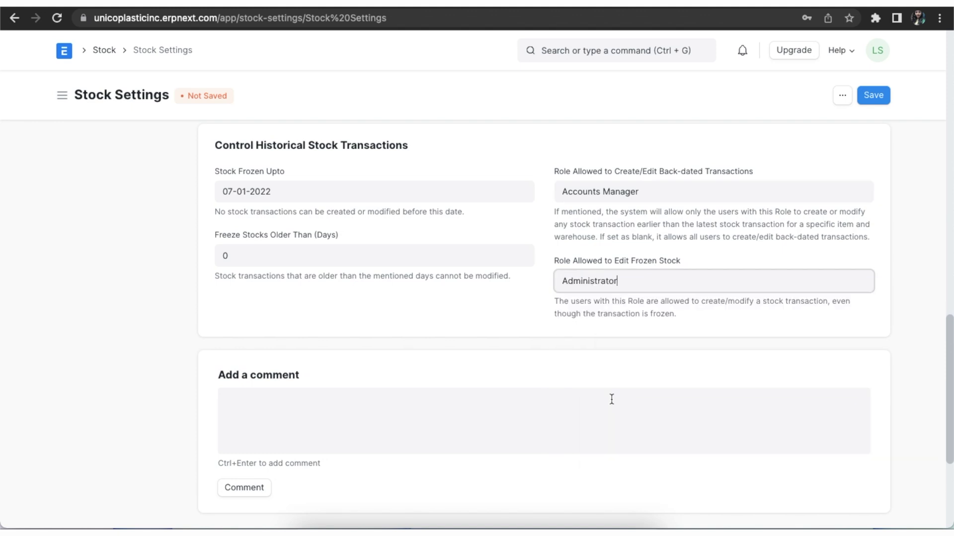
pyautogui.click(874, 95)
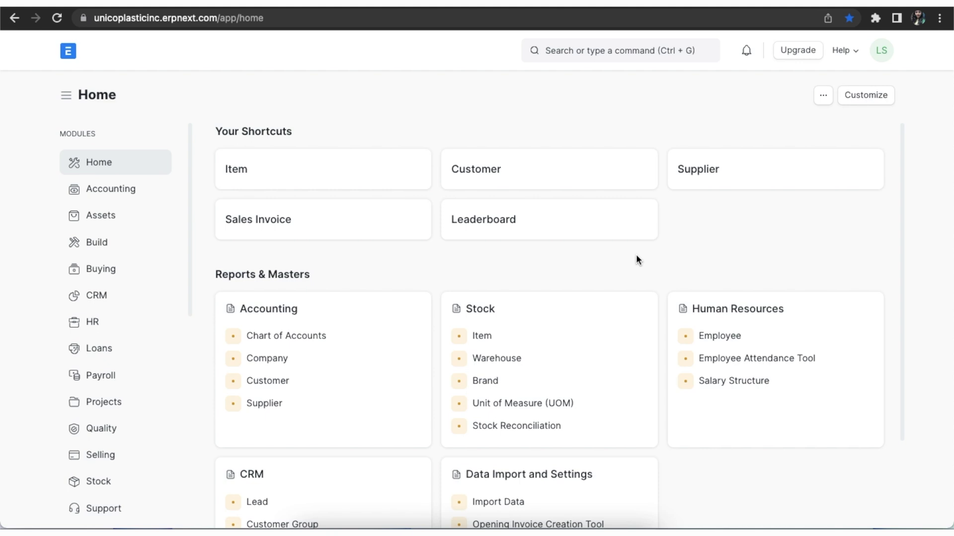
# - Open the Warehouse Tree via a 'warehou' search and expand all warehouses
pyautogui.click(621, 48)
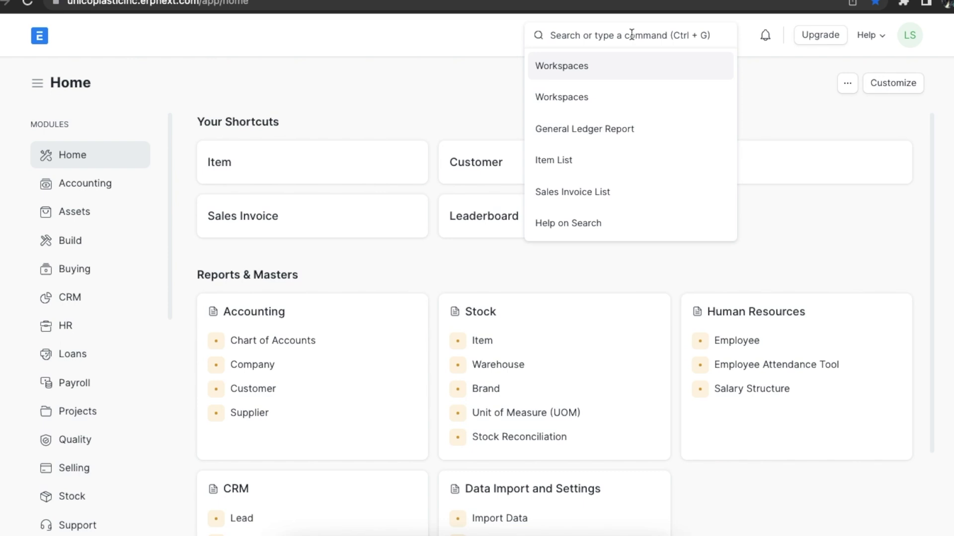
pyautogui.write('warehou')
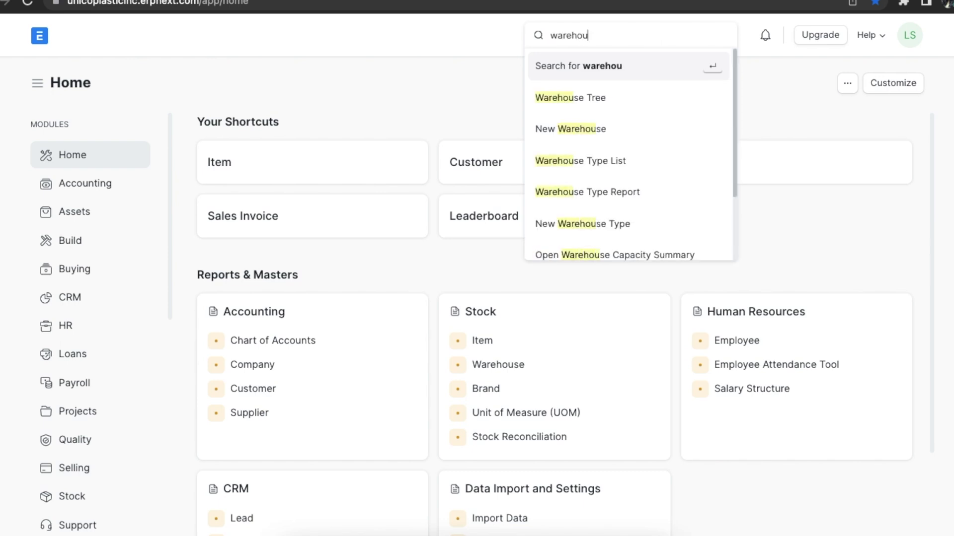
pyautogui.click(630, 96)
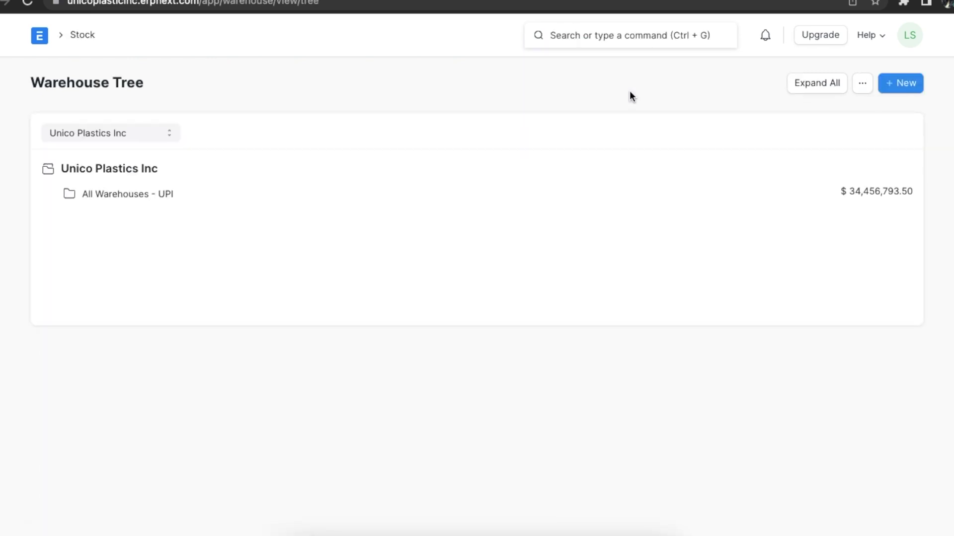
pyautogui.click(806, 85)
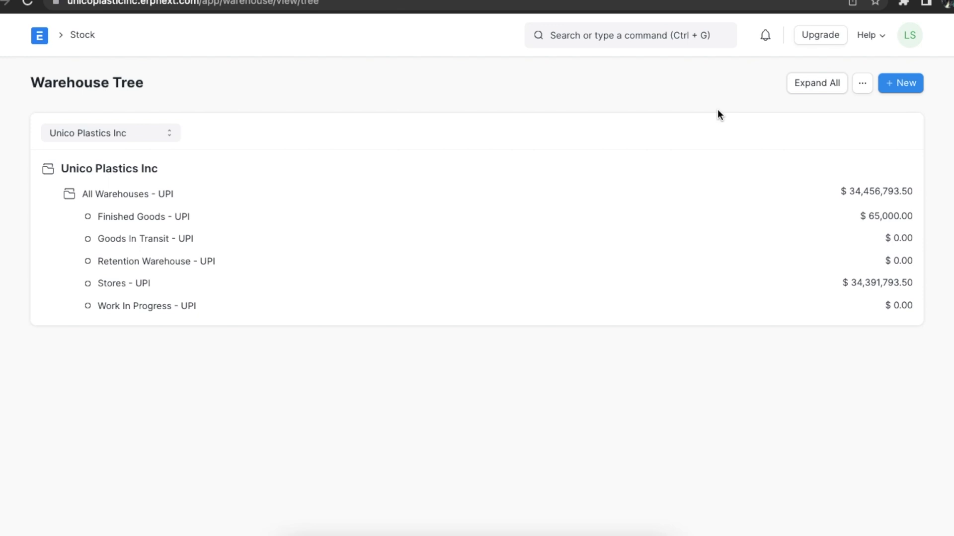
# - Add a non-group warehouse named Eastern Raw Materials
pyautogui.click(899, 79)
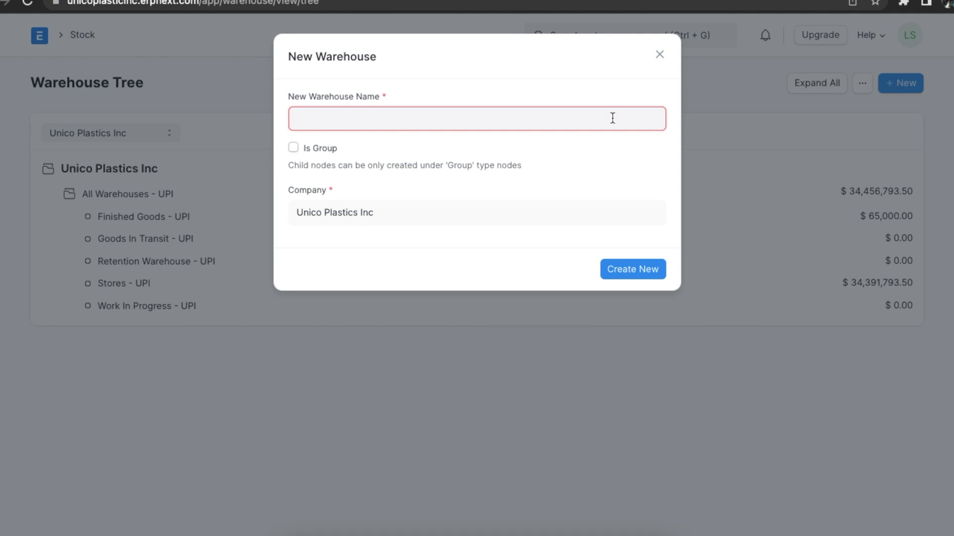
pyautogui.write('Eastern Raw Materials')
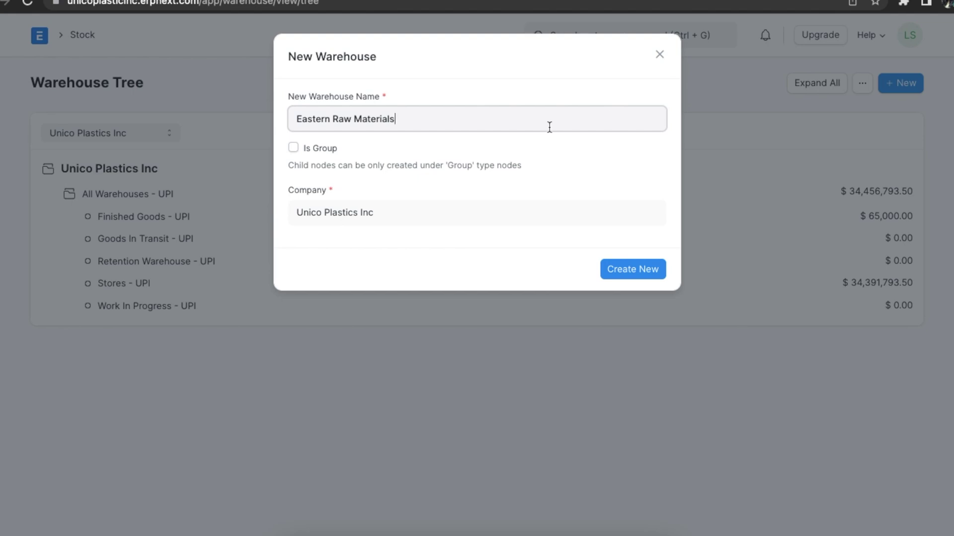
pyautogui.click(293, 147)
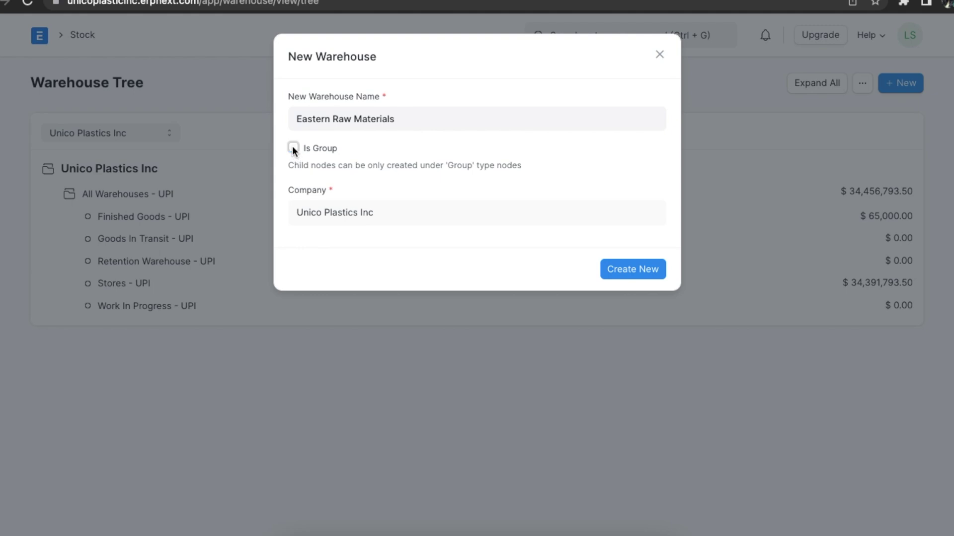
pyautogui.click(631, 273)
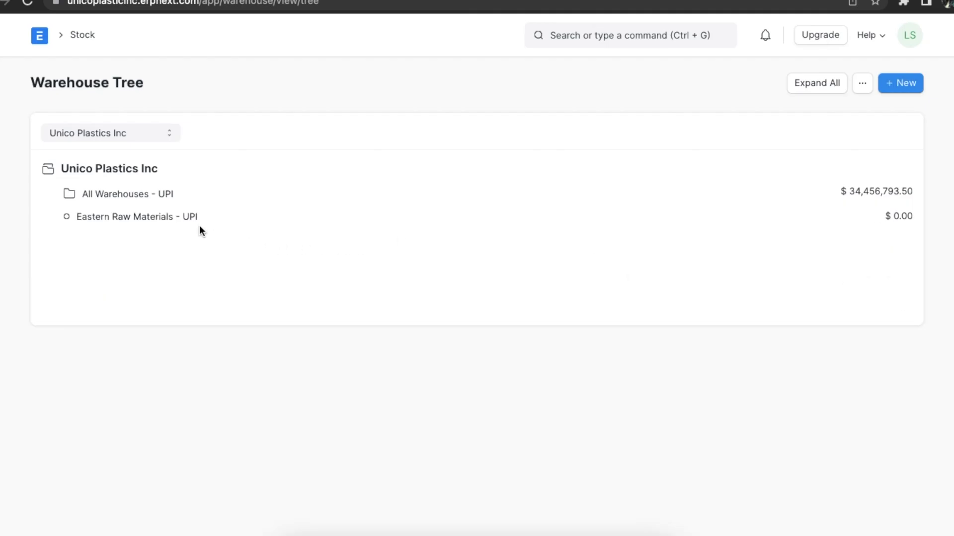
# - Edit Eastern Raw Materials - UPI to warehouse type Transit and account Stock In Hand - UPI
pyautogui.click(184, 223)
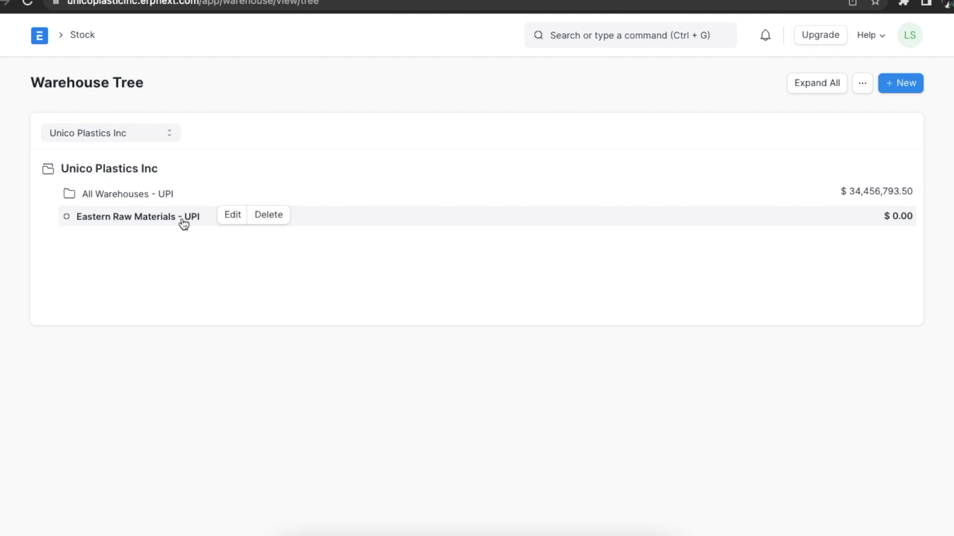
pyautogui.click(230, 217)
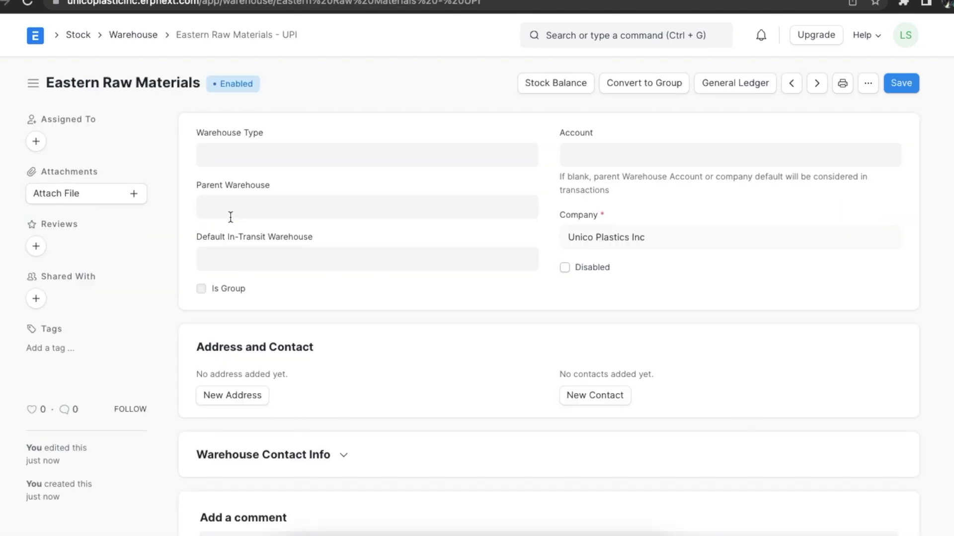
pyautogui.click(281, 158)
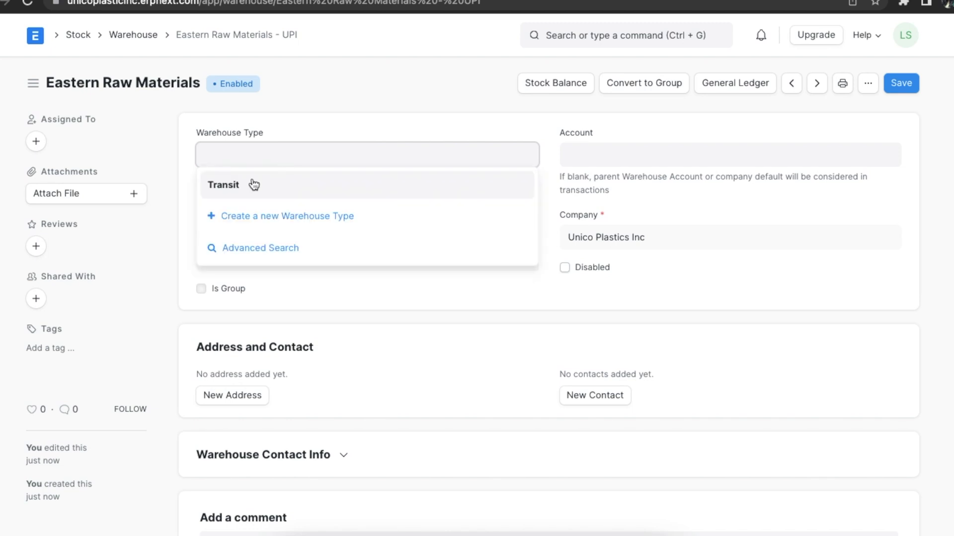
pyautogui.click(252, 184)
pyautogui.click(305, 183)
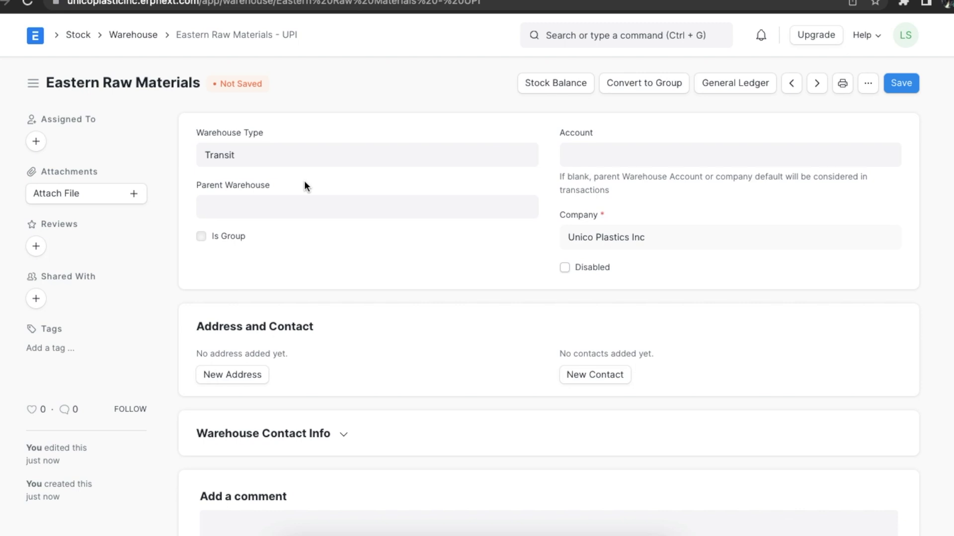
pyautogui.click(604, 156)
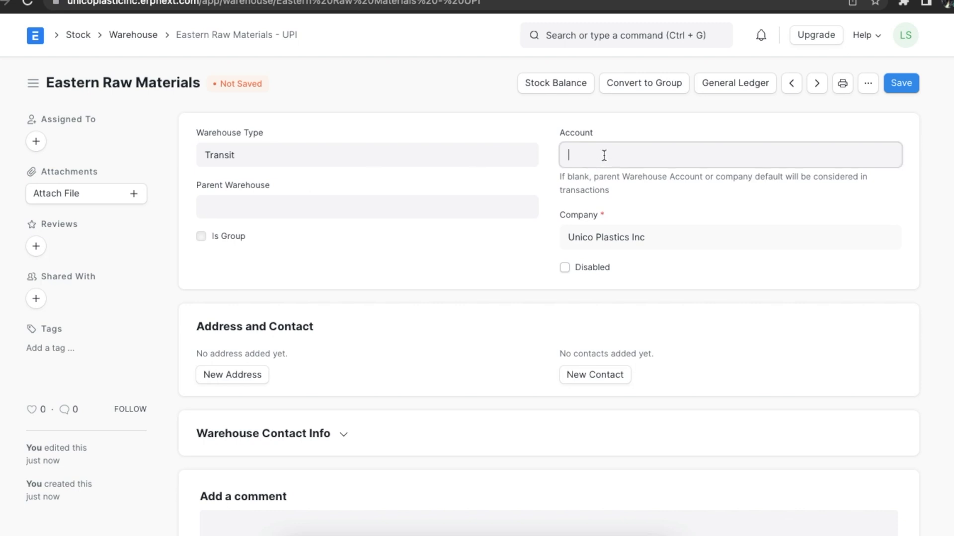
pyautogui.click(596, 181)
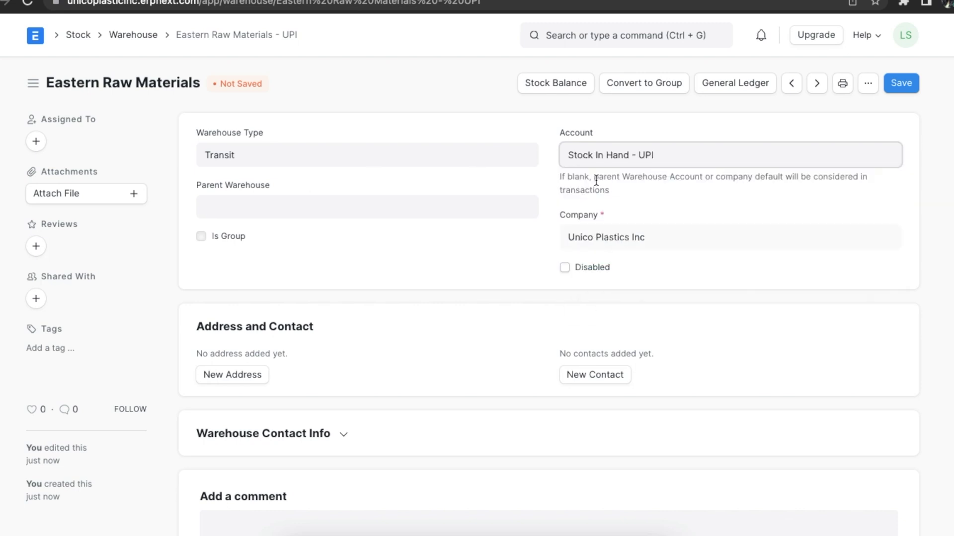
pyautogui.click(475, 240)
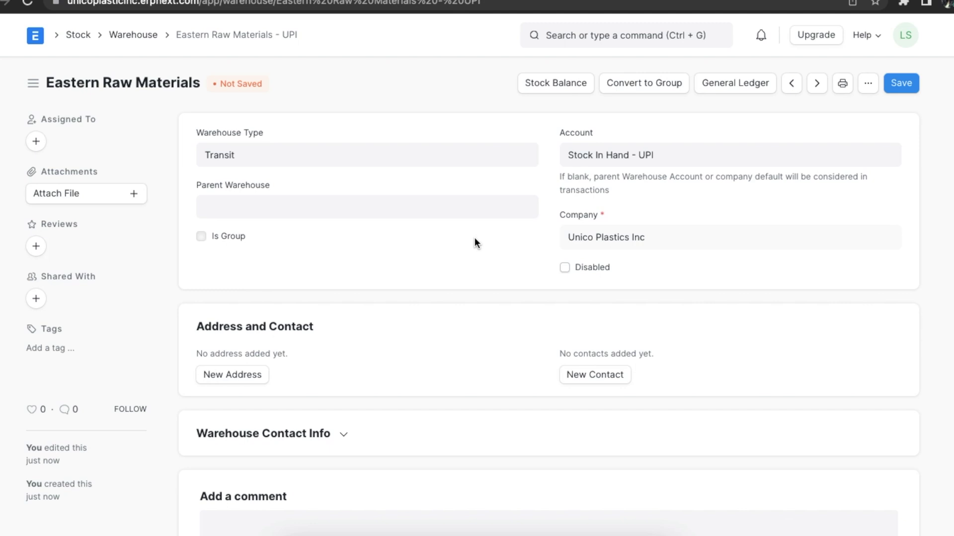
pyautogui.scroll(-4, 475, 240)
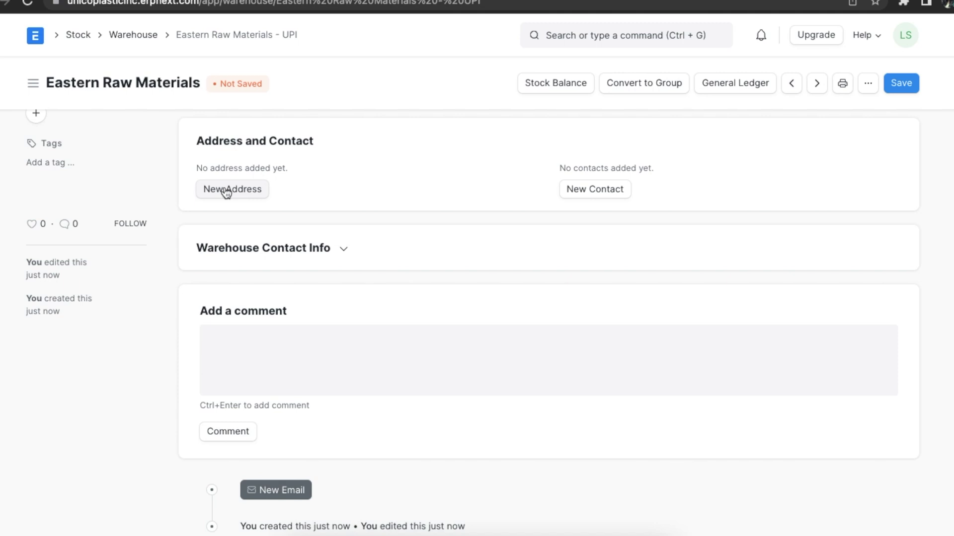
# - Save a Billing address titled Eastern Raw Materials with street, city and state filled in
pyautogui.click(226, 191)
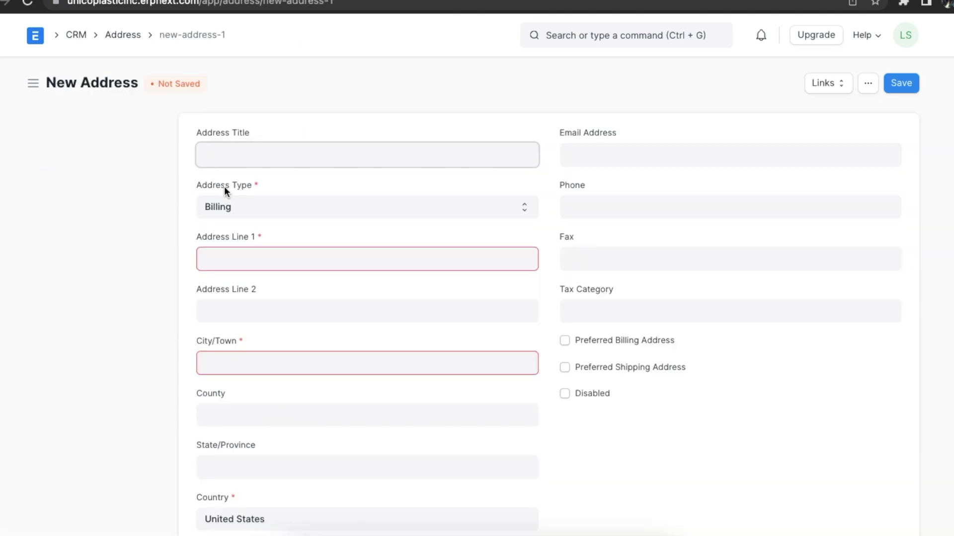
pyautogui.write('Eastern Raw Materials')
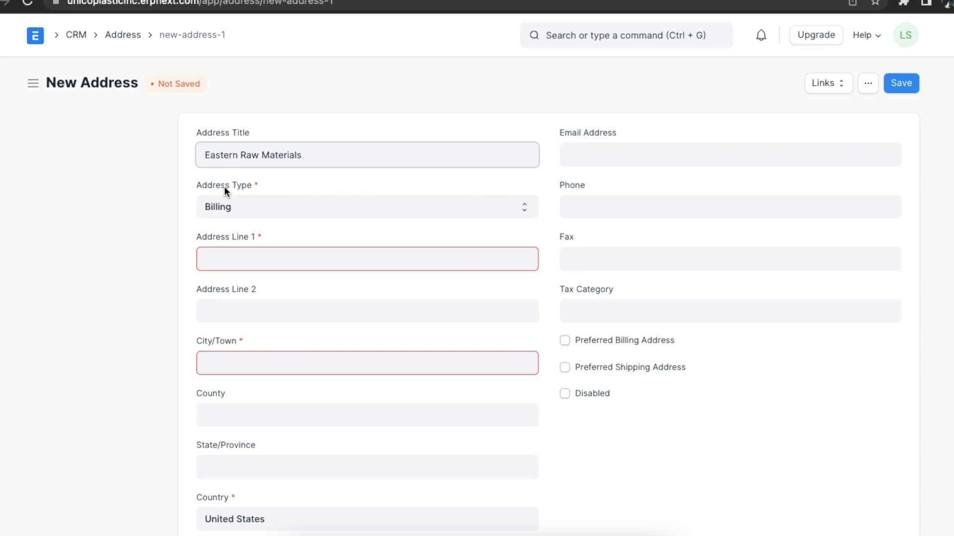
pyautogui.click(268, 210)
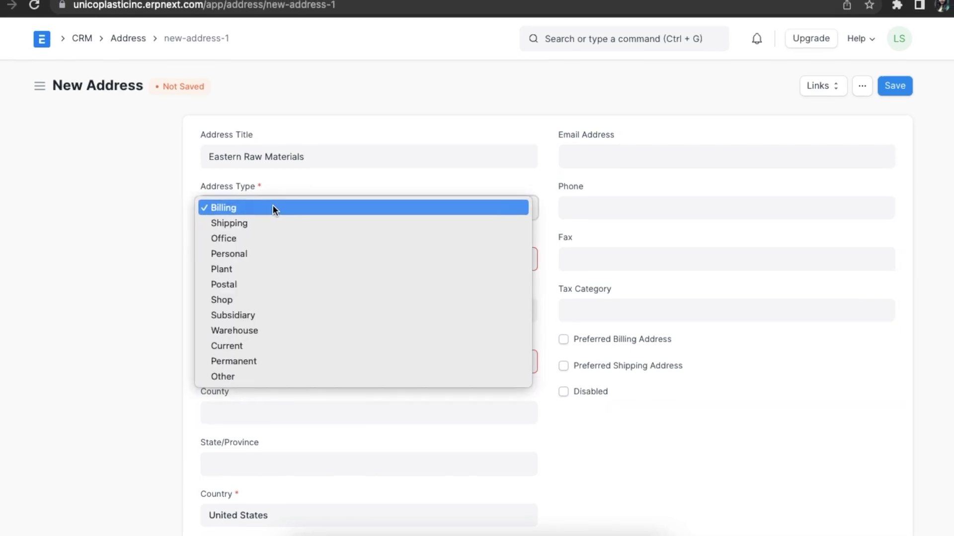
pyautogui.click(278, 207)
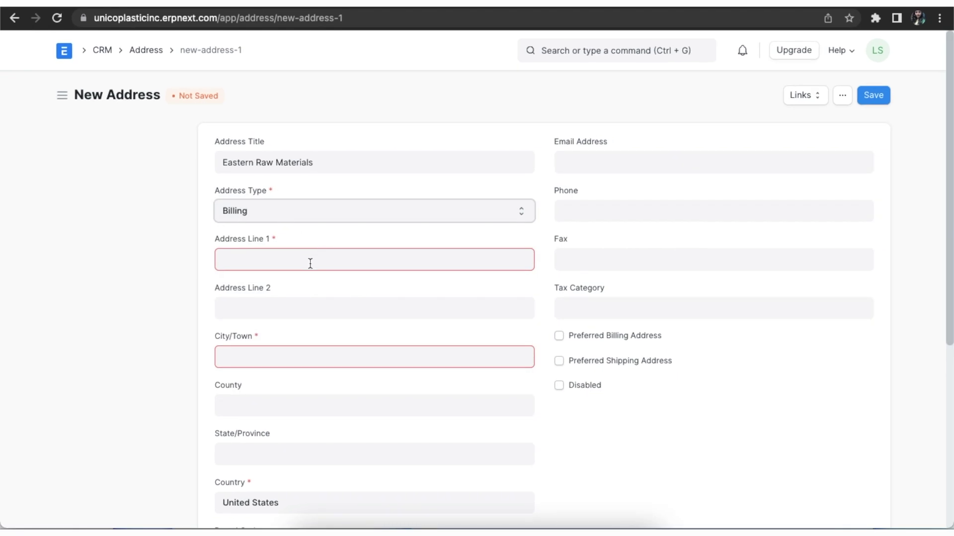
pyautogui.click(310, 263)
pyautogui.click(300, 352)
pyautogui.write('Cleveland')
pyautogui.scroll(-2, 288, 425)
pyautogui.click(283, 380)
pyautogui.write('Ohio')
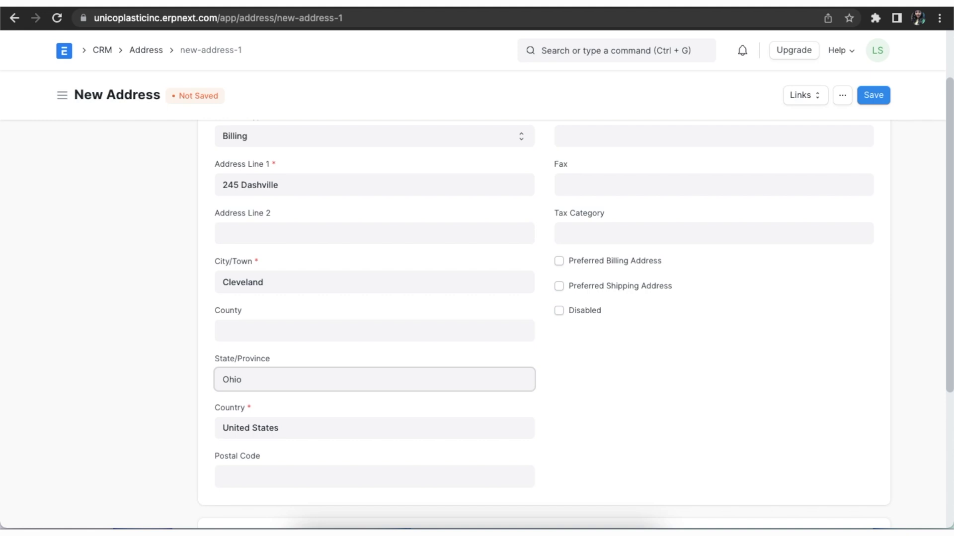
pyautogui.hotkey('ctrl', 's')
# - Create a contact for the warehouse with an e-mail address and a primary phone number
pyautogui.click(595, 391)
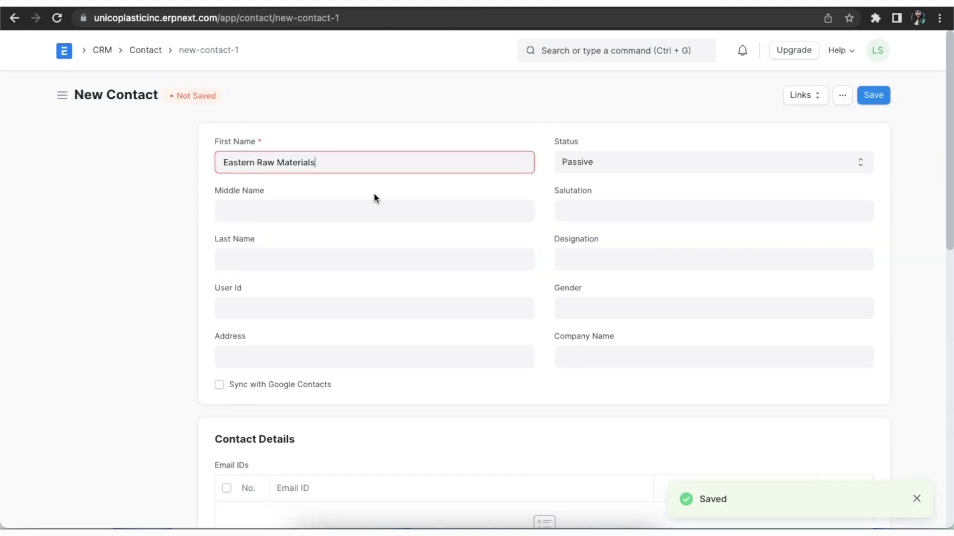
pyautogui.scroll(-7, 357, 286)
pyautogui.click(328, 176)
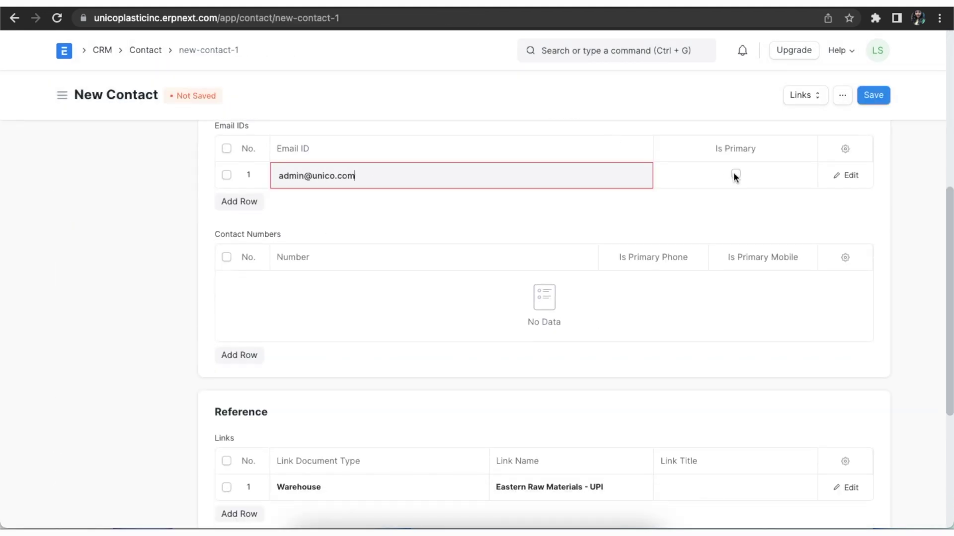
pyautogui.click(239, 355)
pyautogui.click(652, 174)
pyautogui.click(874, 95)
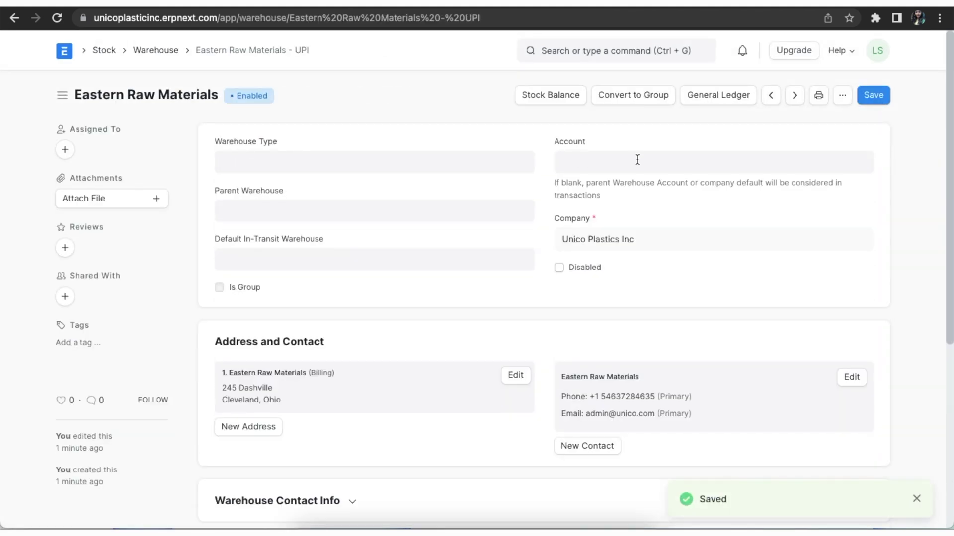
# - Re-save the warehouse record and dismiss the no-changes notice
pyautogui.scroll(-1, 545, 314)
pyautogui.scroll(1, 546, 317)
pyautogui.click(874, 96)
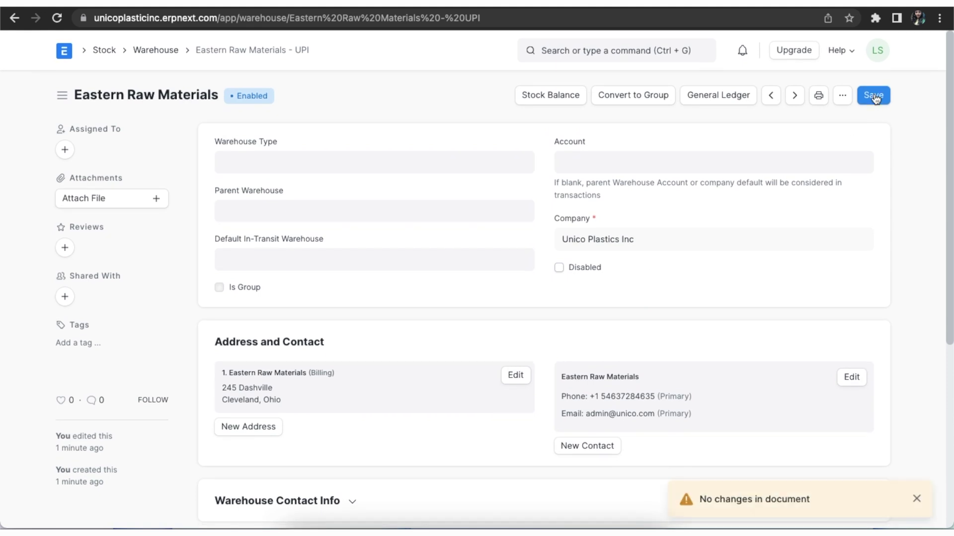
pyautogui.click(917, 499)
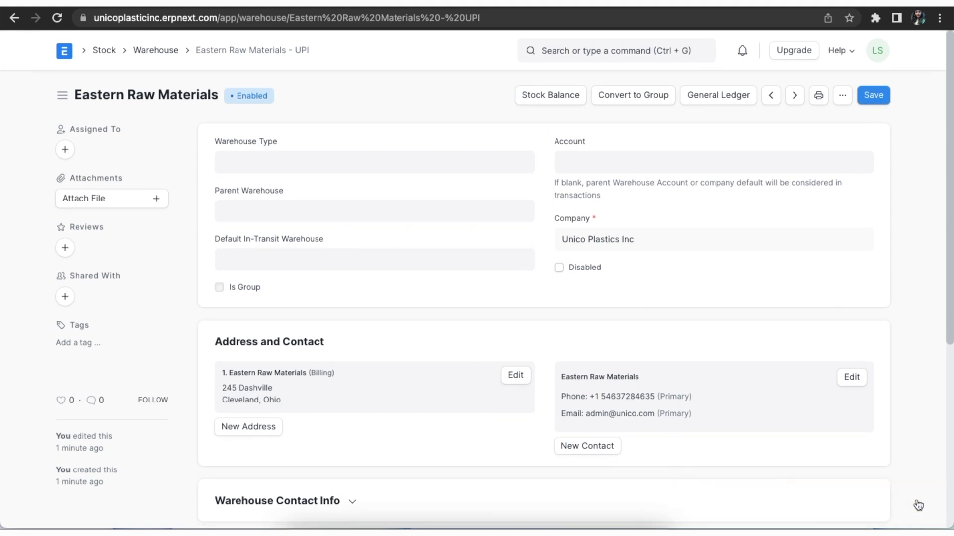
# - View the warehouse's Stock Balance report, then its General Ledger for Stock In Hand - UPI
pyautogui.click(561, 102)
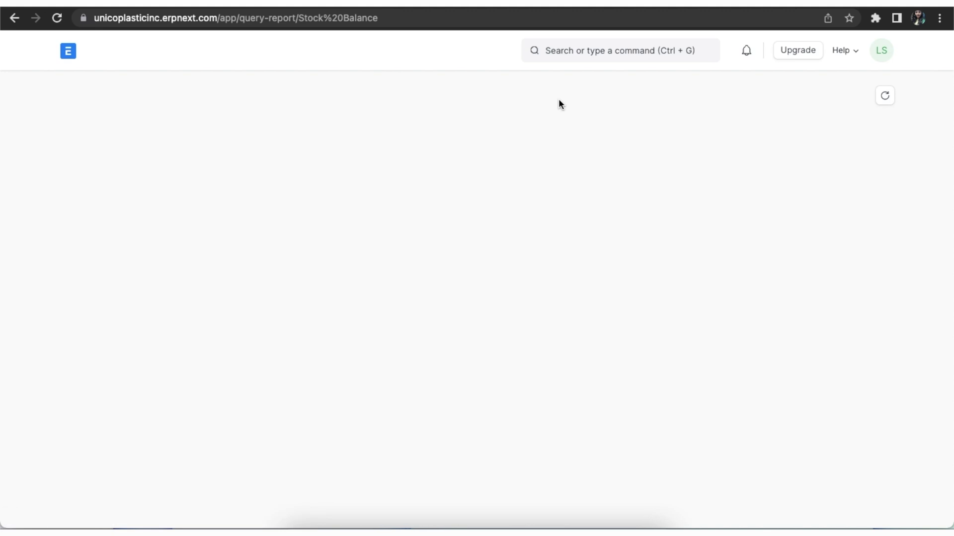
pyautogui.hscroll(-3, 559, 214)
pyautogui.hscroll(-2, 559, 210)
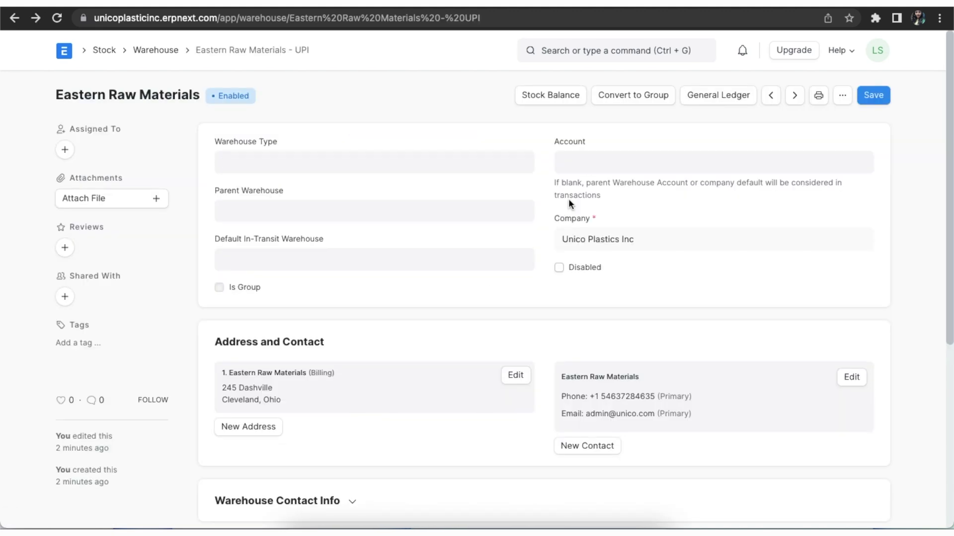
pyautogui.click(719, 97)
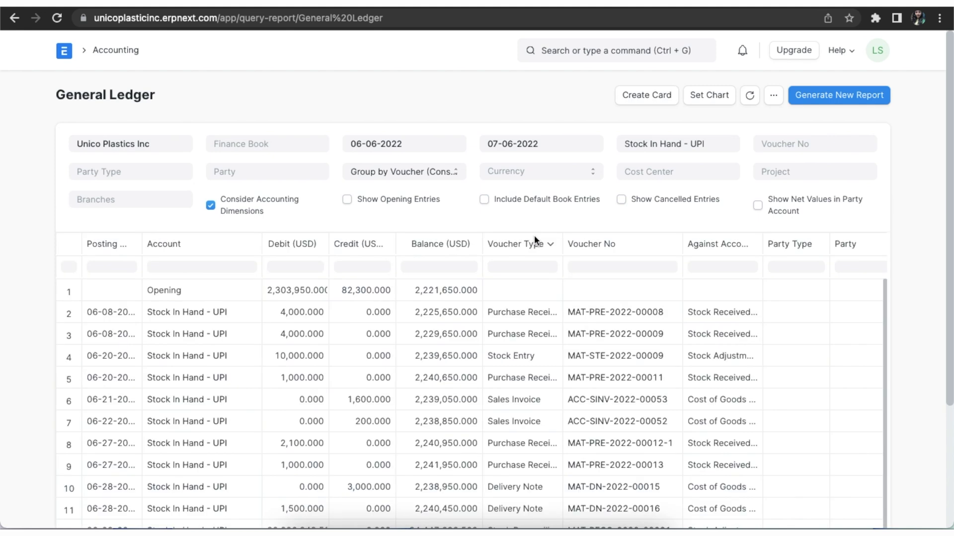
# - Scroll the Stock In Hand - UPI General Ledger sideways to review its entries
pyautogui.hscroll(-2, 535, 240)
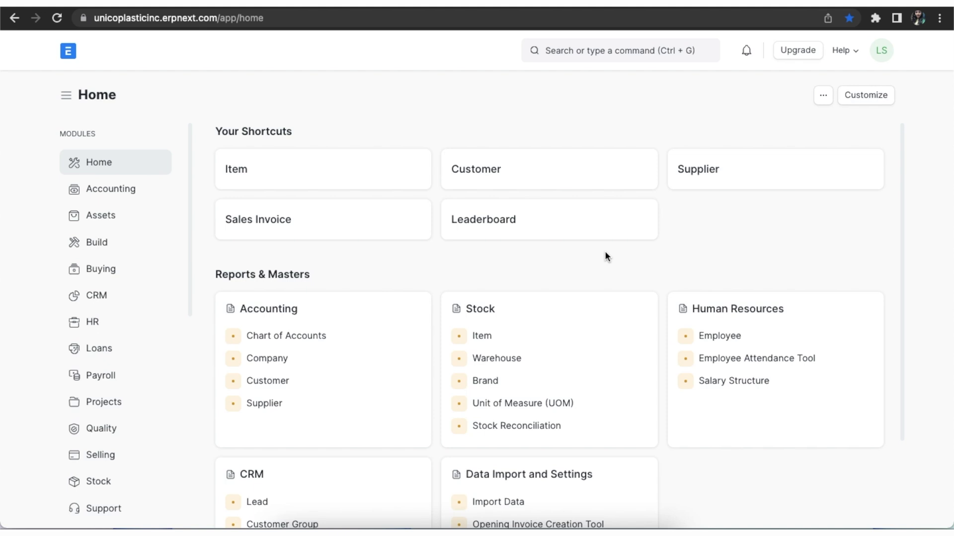
# - In the Item Group Tree (found via 'item g'), add Raw Materials as a group node
pyautogui.click(621, 47)
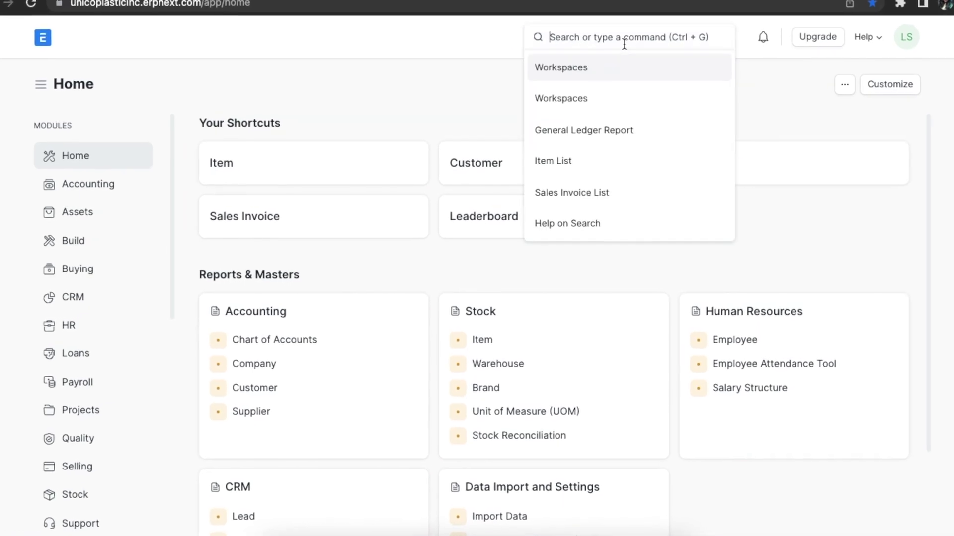
pyautogui.write('item g')
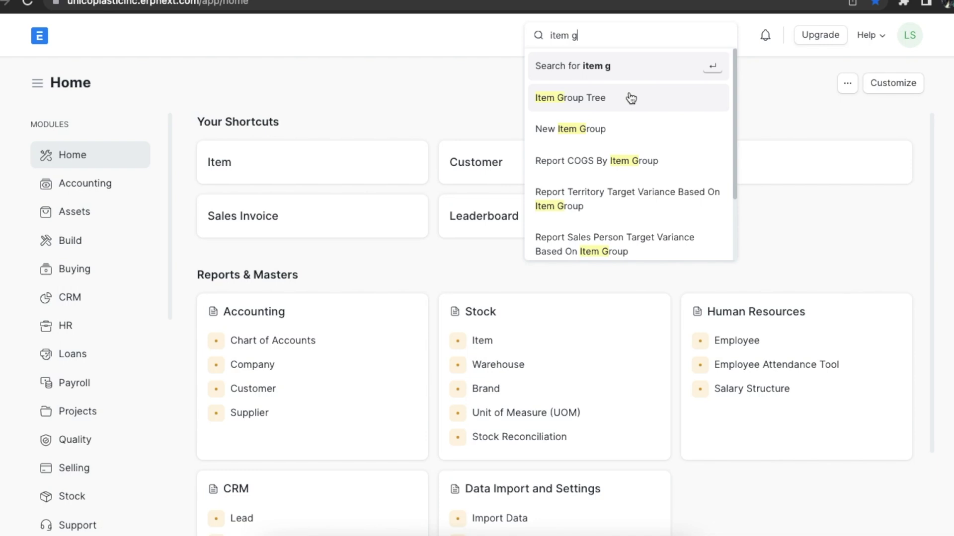
pyautogui.click(631, 98)
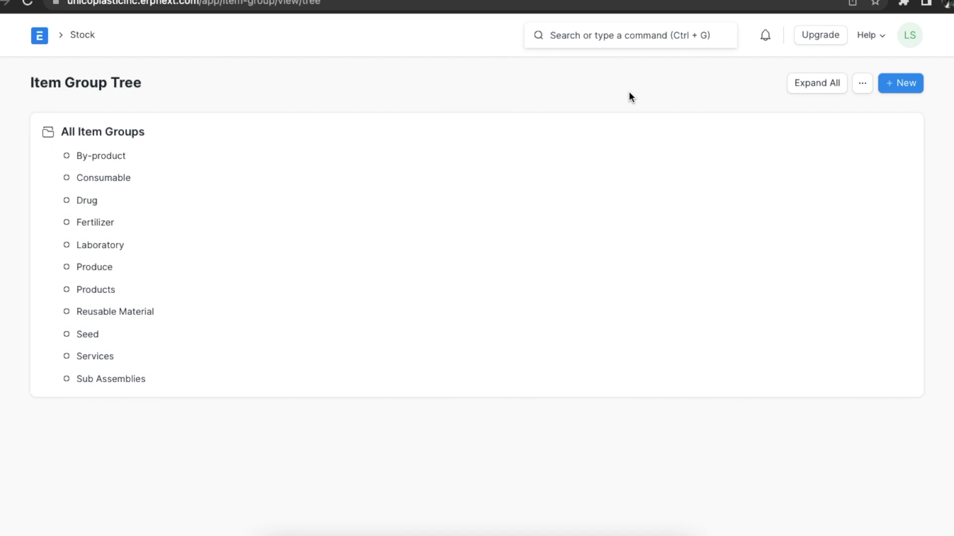
pyautogui.click(898, 83)
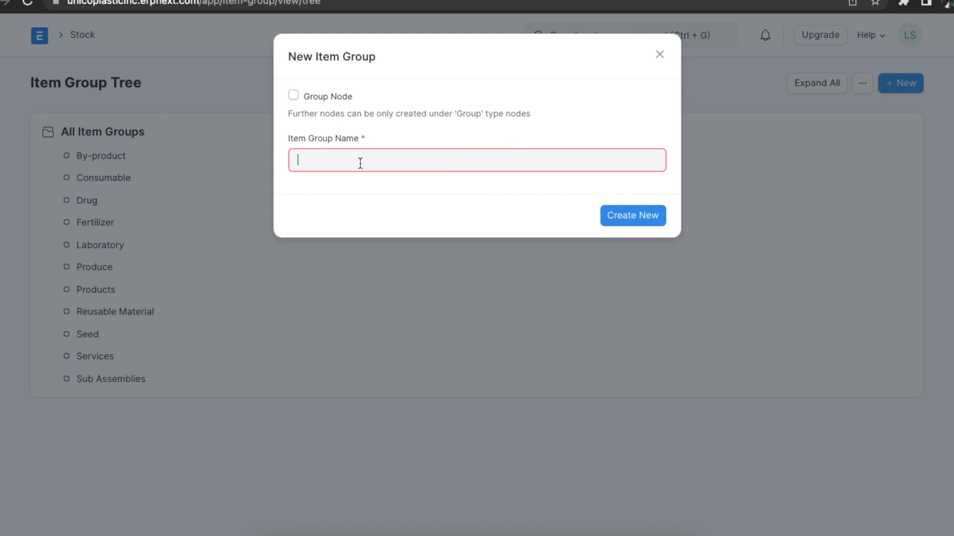
pyautogui.write('Raw Materials')
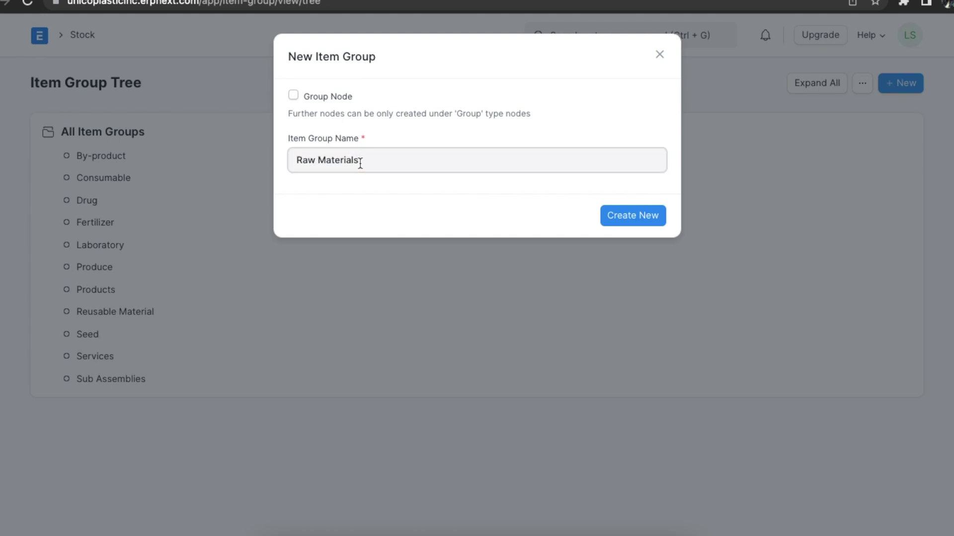
pyautogui.click(293, 95)
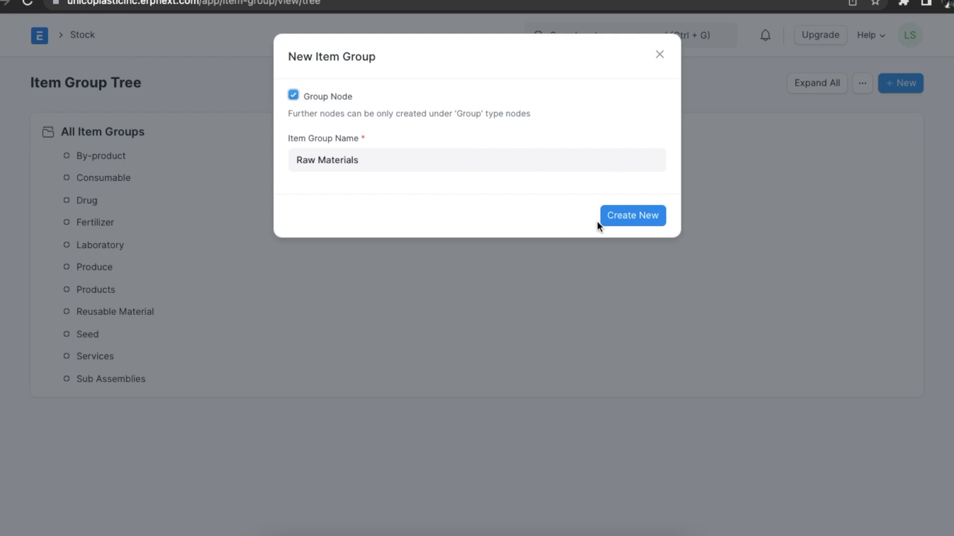
pyautogui.click(628, 221)
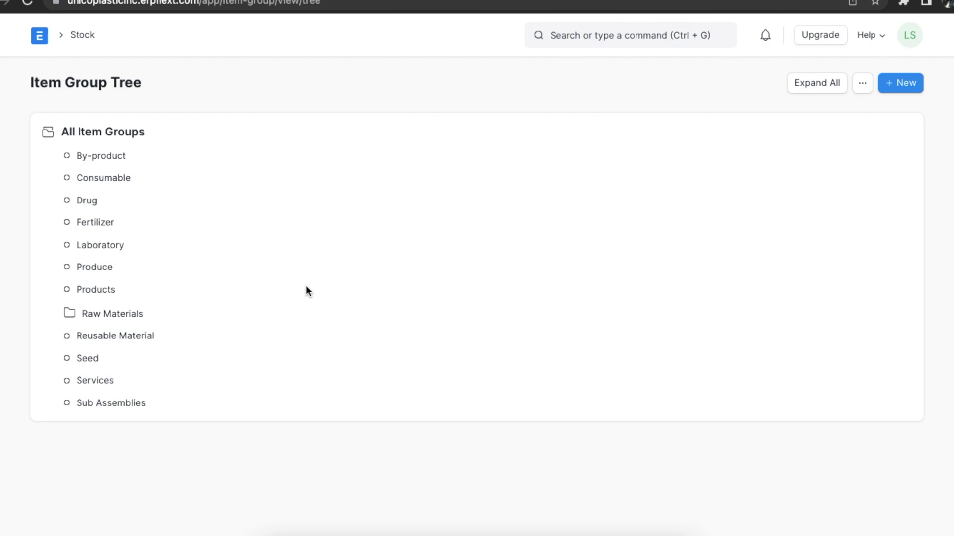
# - Create child item groups Flammable and Inflammable under the Raw Materials group
pyautogui.click(146, 319)
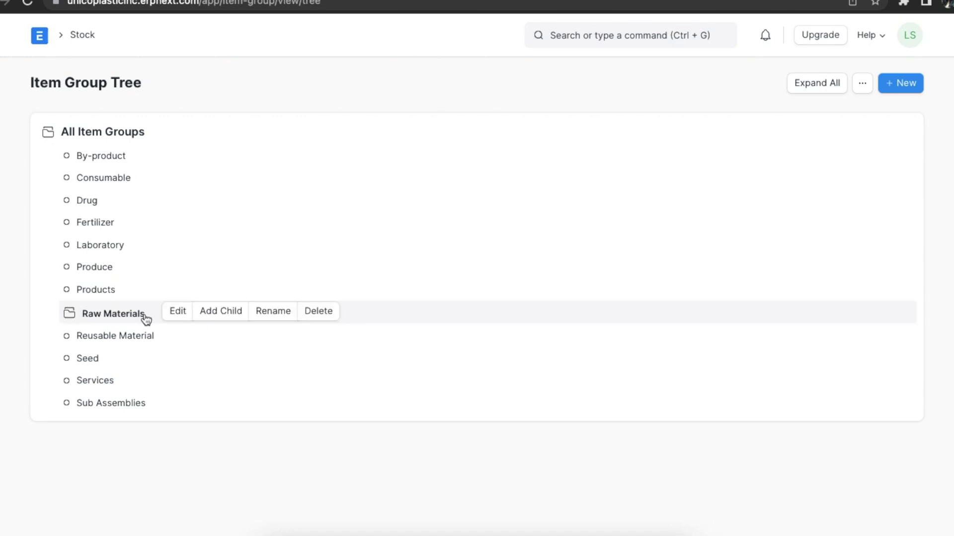
pyautogui.click(220, 317)
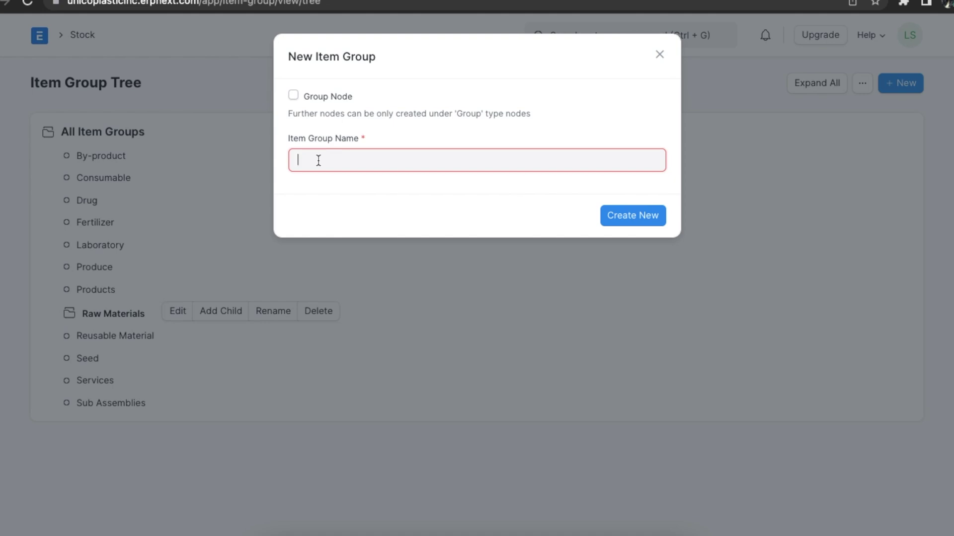
pyautogui.write('Flammable')
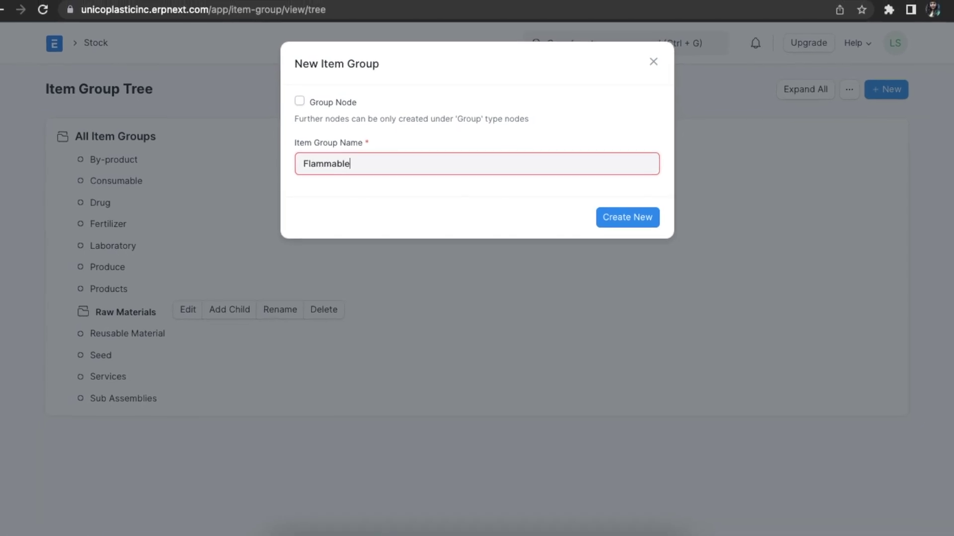
pyautogui.click(622, 217)
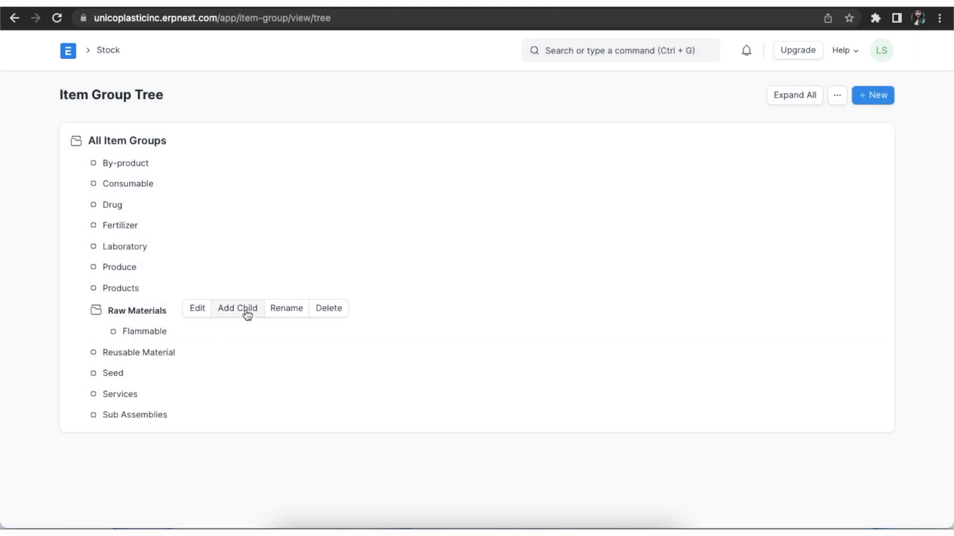
pyautogui.click(245, 311)
pyautogui.write('I')
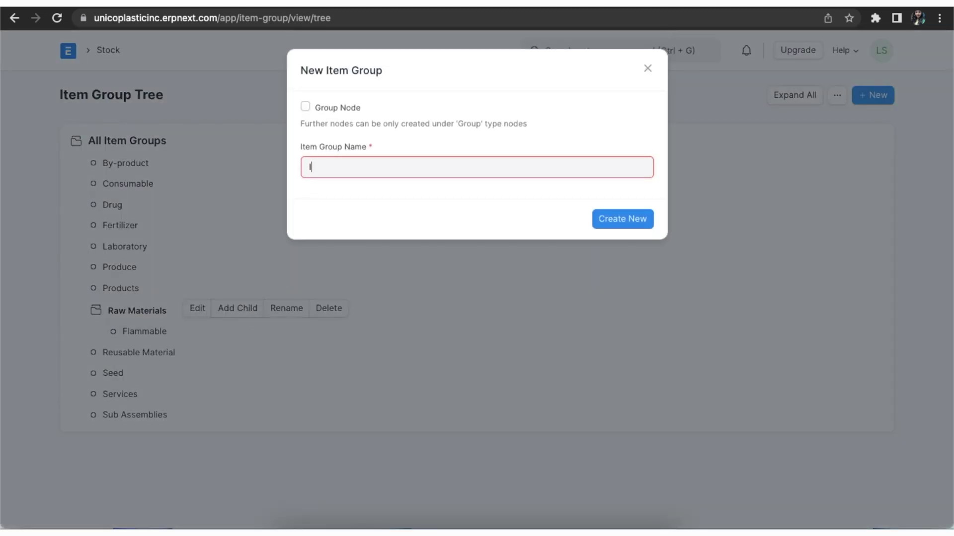
pyautogui.write('nflammable')
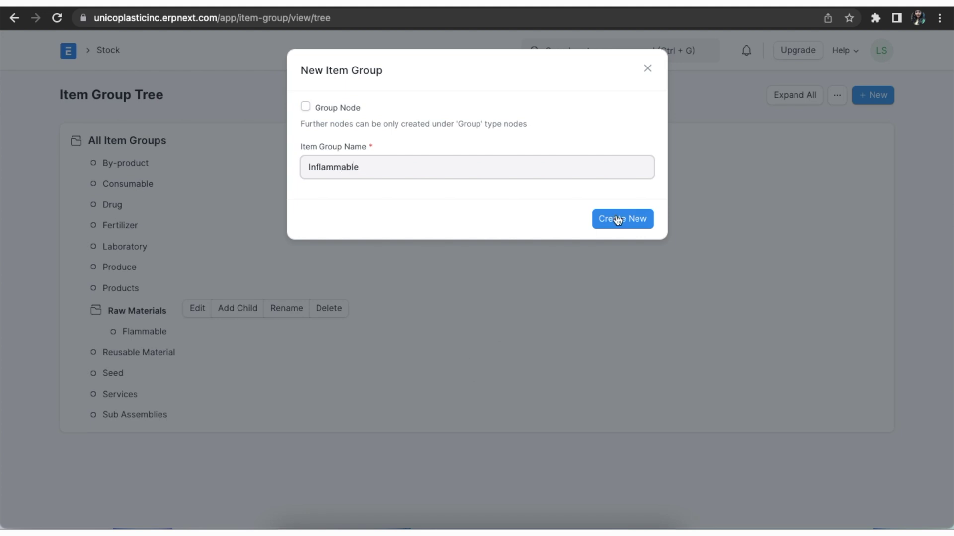
pyautogui.click(616, 217)
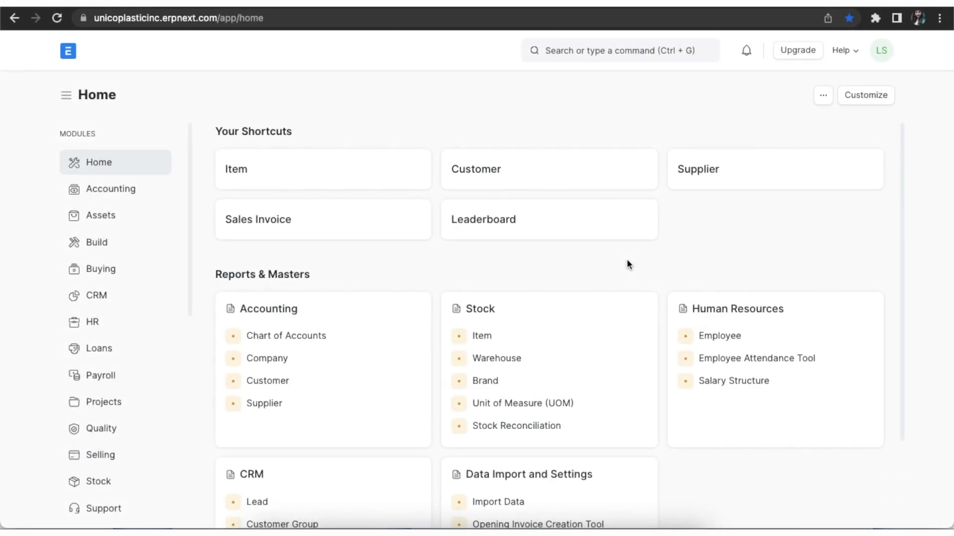
# - Start a new item in the full Item form with item code Polyester Sheet
pyautogui.click(629, 50)
pyautogui.write('item')
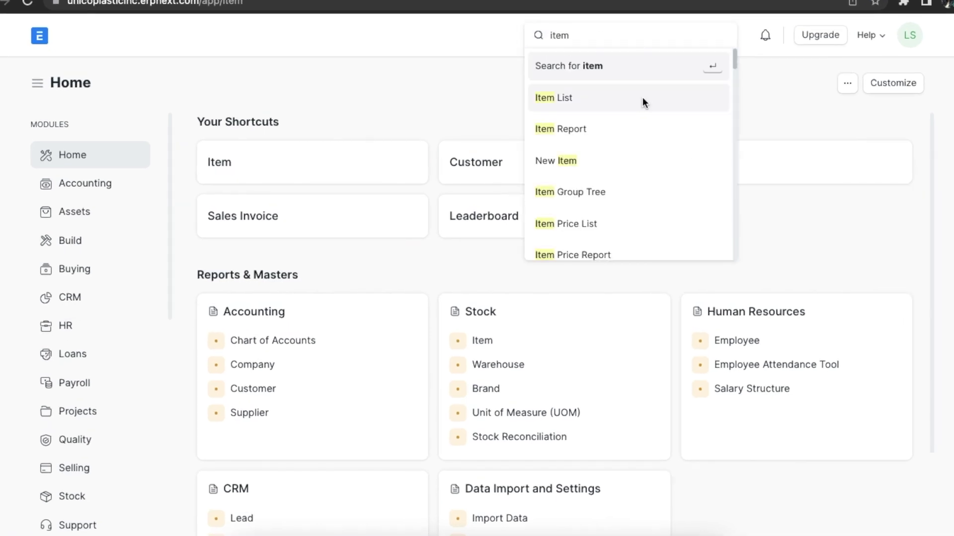
pyautogui.click(642, 98)
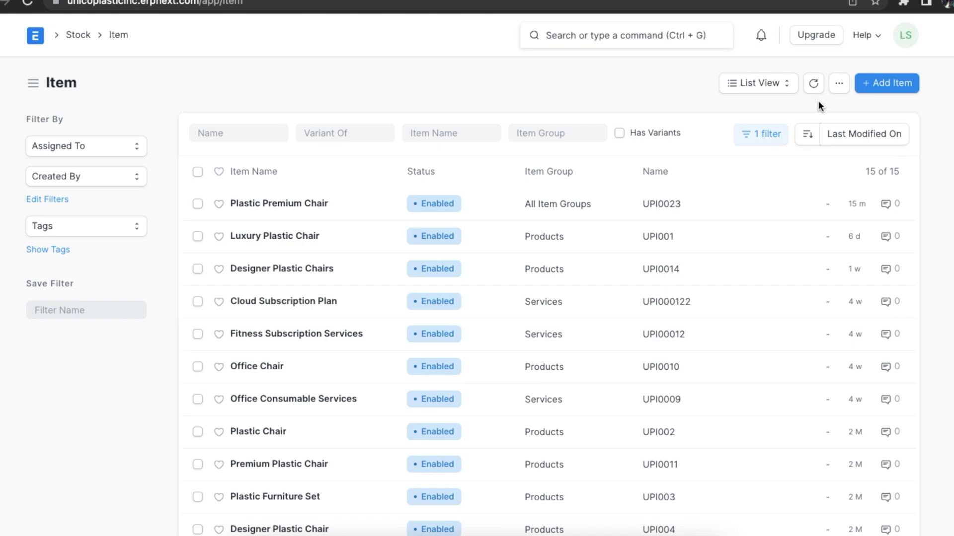
pyautogui.click(884, 84)
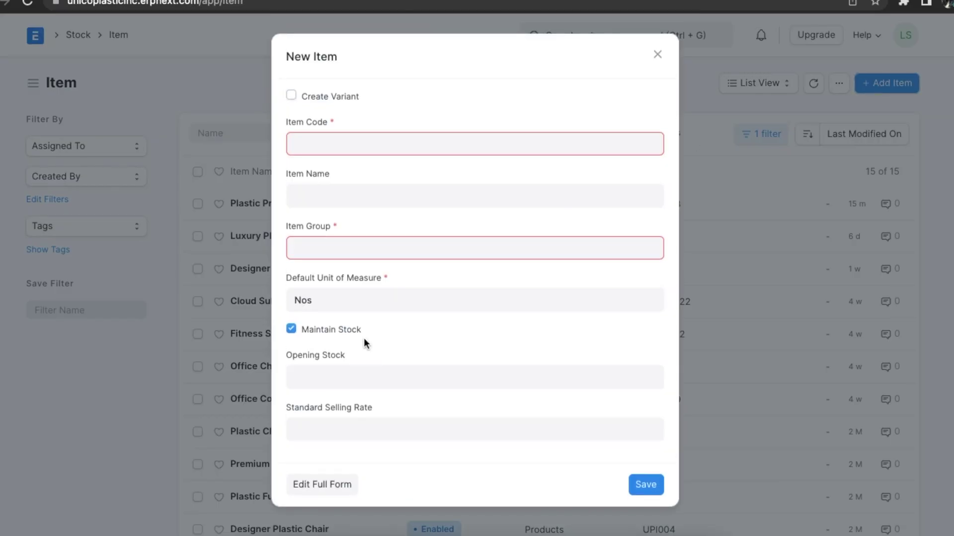
pyautogui.click(319, 484)
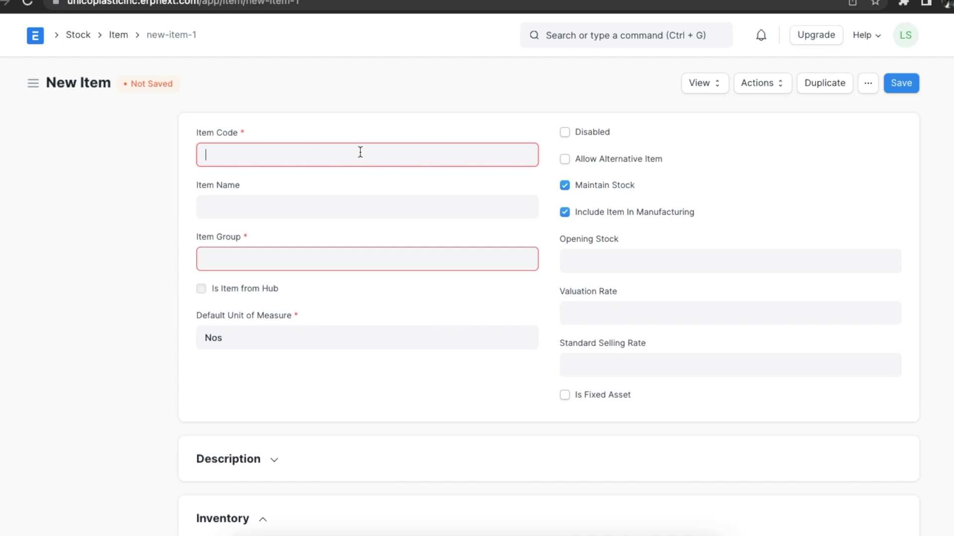
pyautogui.write('Polyester Sheet')
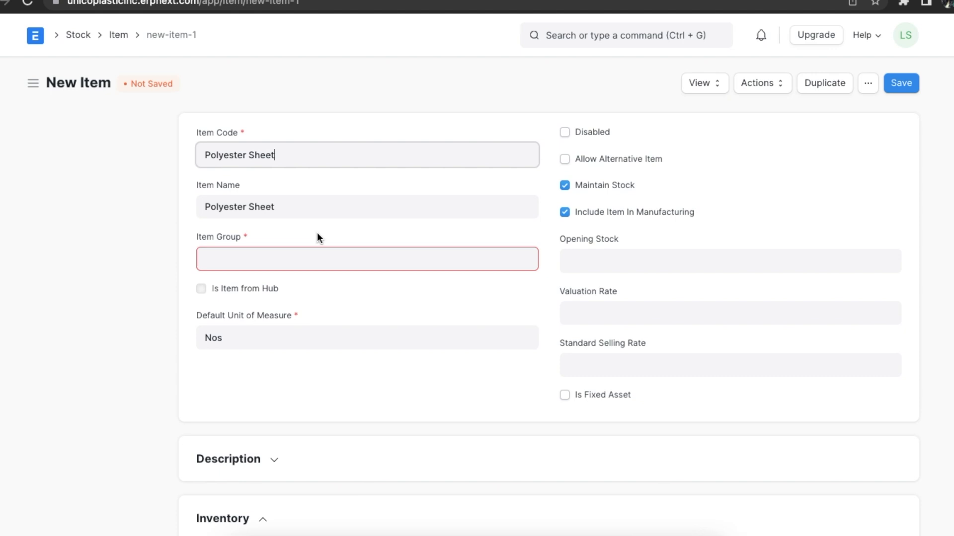
# - Set Item Group to Raw Materials and try the Disabled, Allow Alternative Item and Maintain Stock checkboxes, keeping stock maintained
pyautogui.click(290, 259)
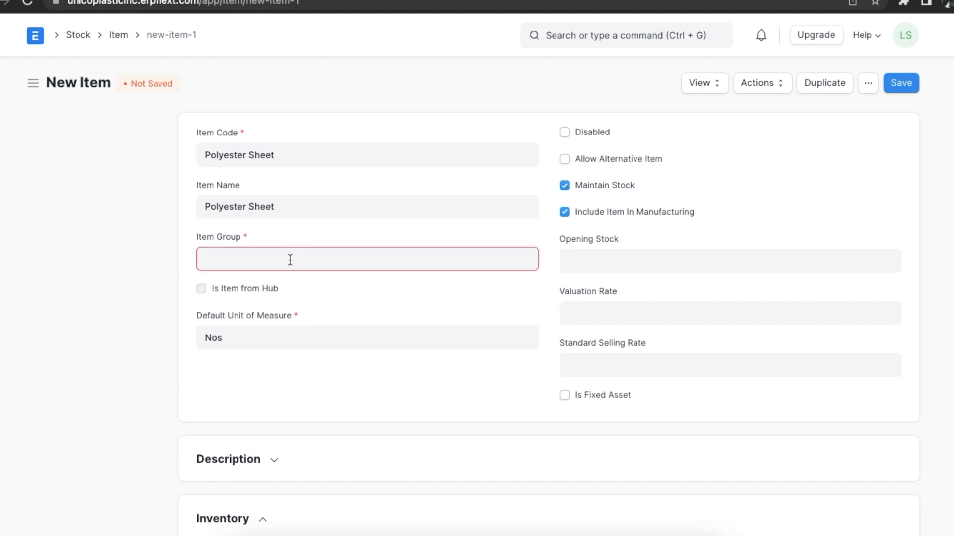
pyautogui.write('raw')
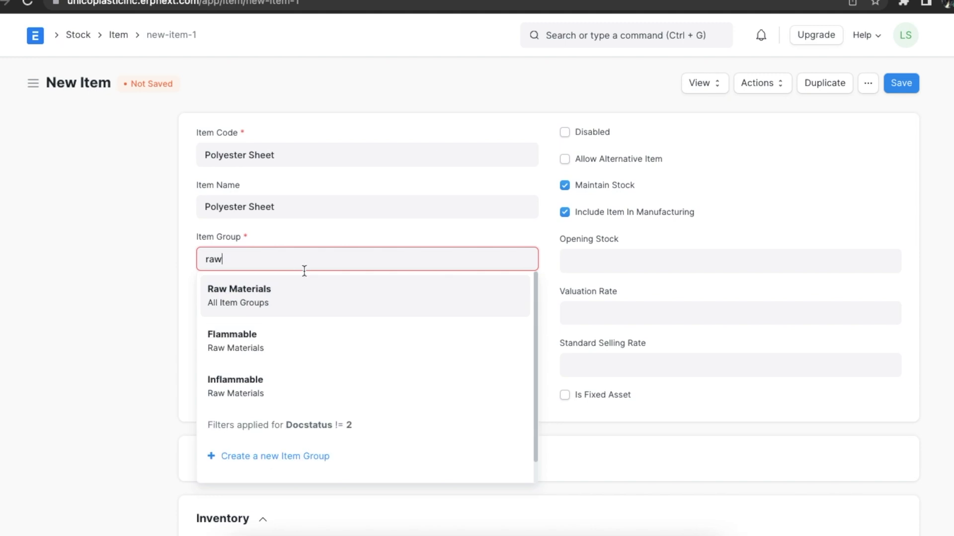
pyautogui.click(297, 310)
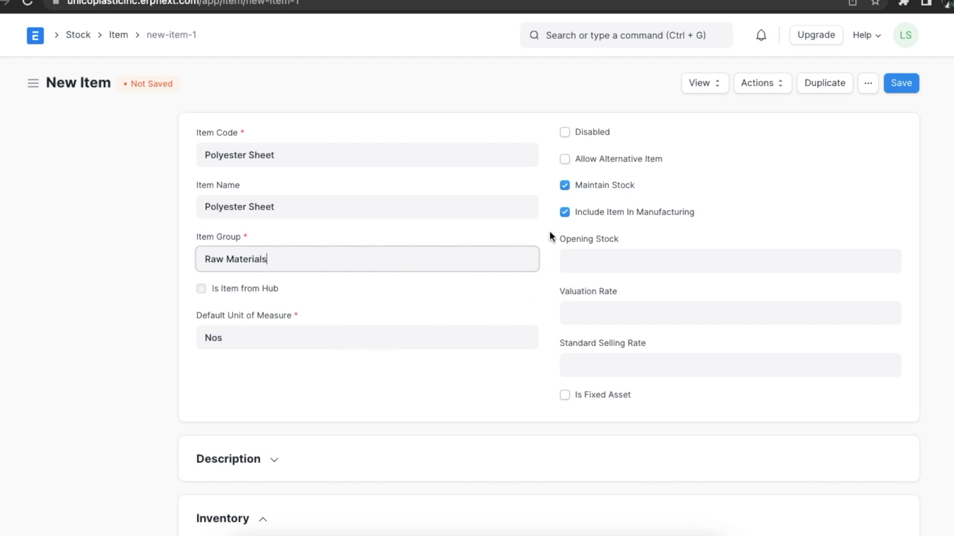
pyautogui.click(563, 132)
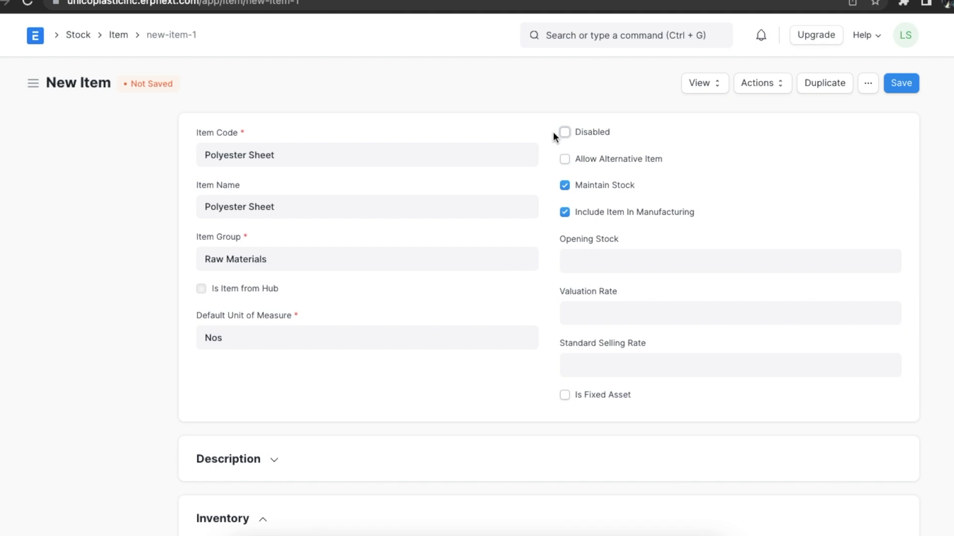
pyautogui.click(563, 161)
pyautogui.click(565, 186)
pyautogui.click(565, 187)
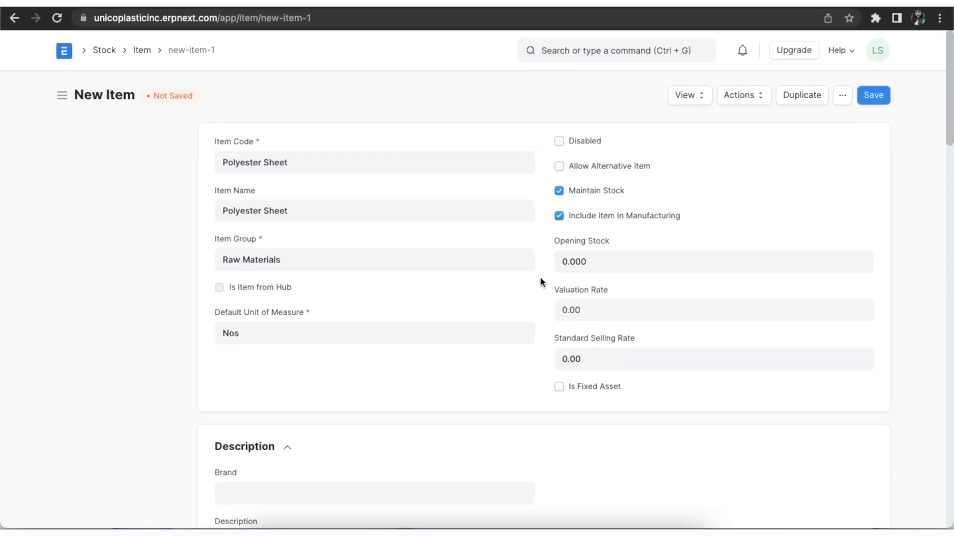
# - Enter opening stock 100, valuation rate 500 and standard selling rate 500, leaving Is Fixed Asset off
pyautogui.click(596, 260)
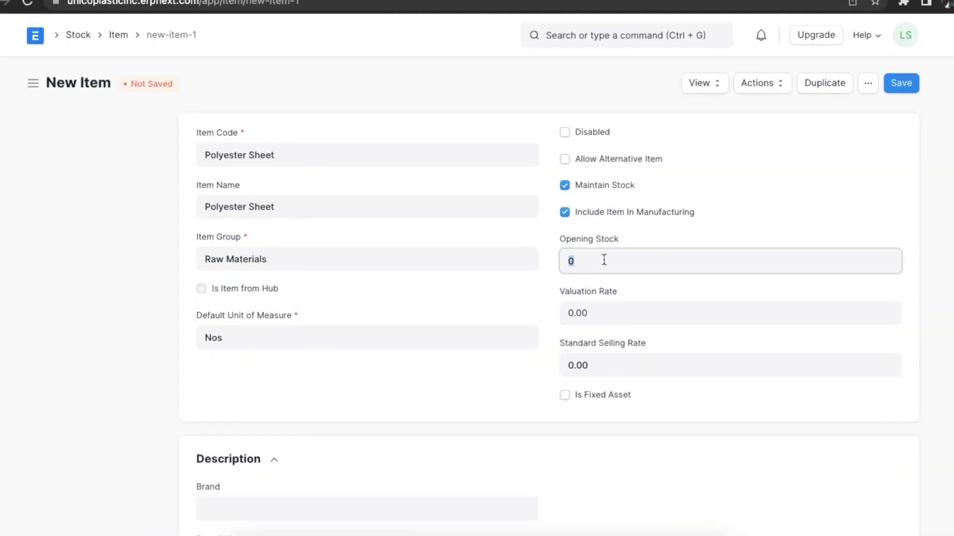
pyautogui.write('100')
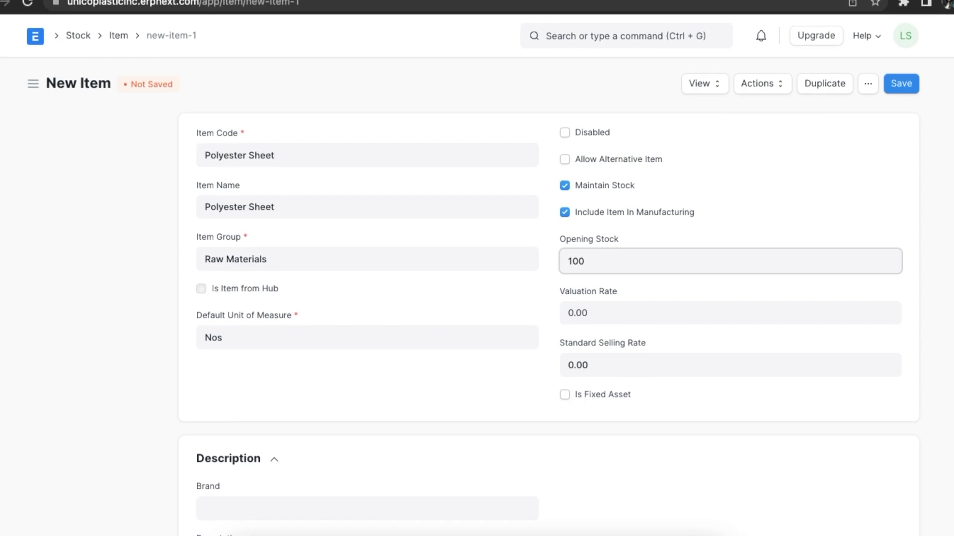
pyautogui.click(593, 309)
pyautogui.write('500')
pyautogui.click(599, 364)
pyautogui.write('500')
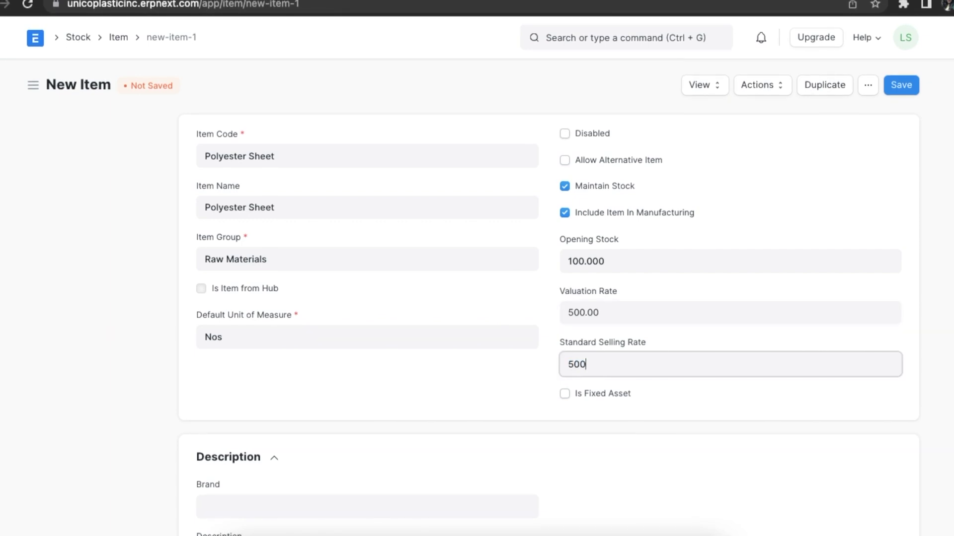
pyautogui.click(537, 375)
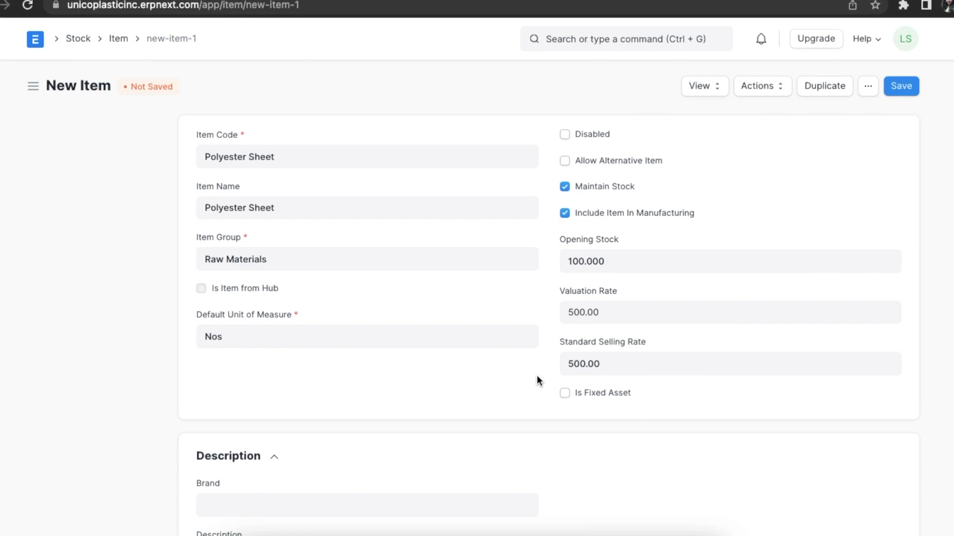
pyautogui.click(564, 392)
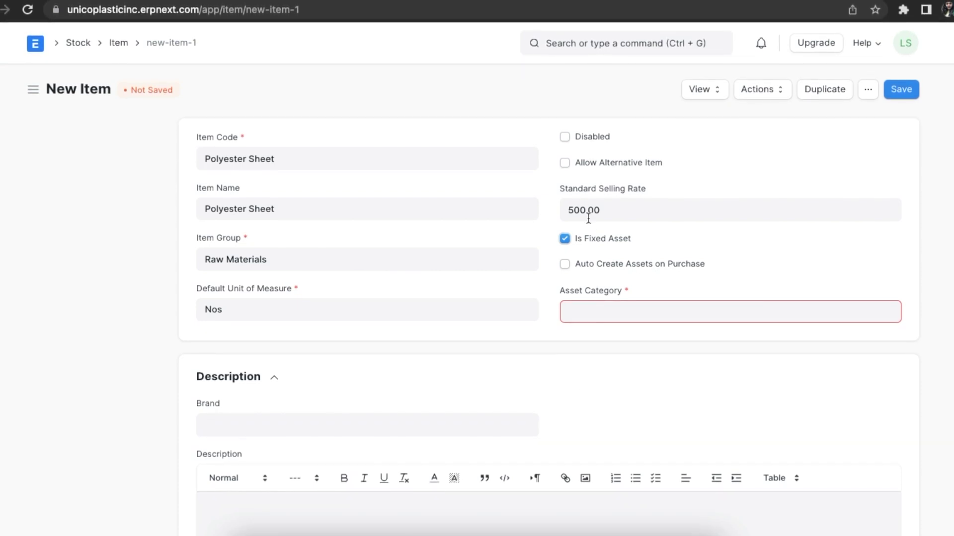
pyautogui.click(564, 239)
pyautogui.scroll(-6, 521, 369)
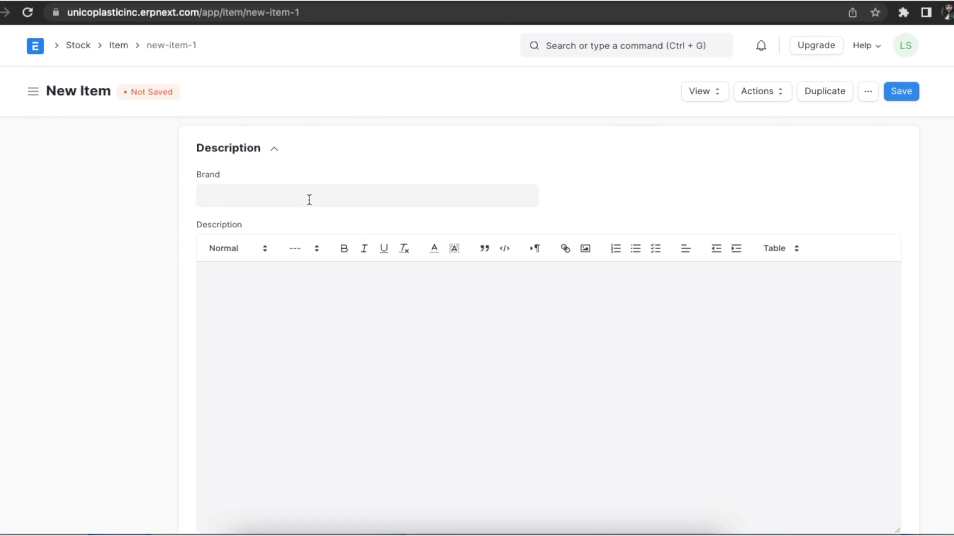
# - Paste the PET plastic description and set shelf life 1000 days and warranty 365 days
pyautogui.click(258, 292)
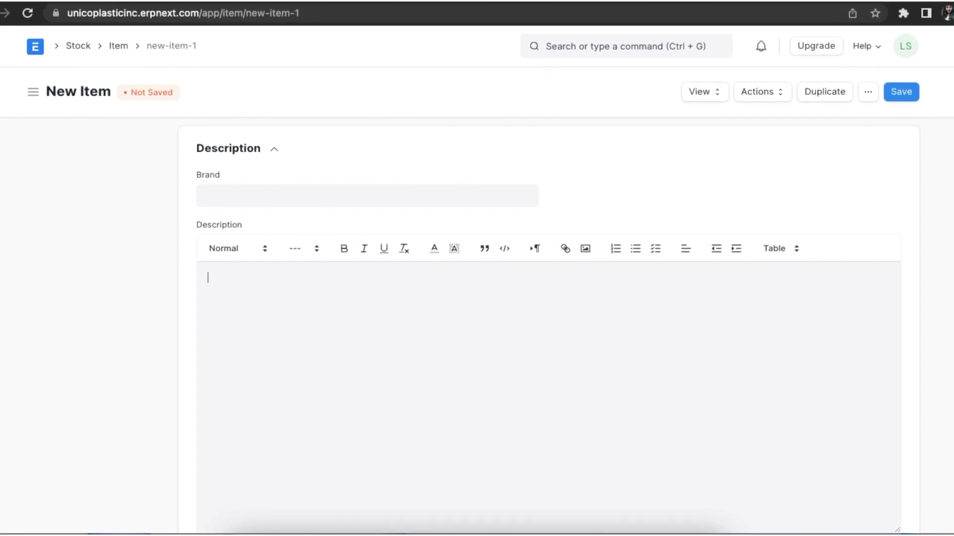
pyautogui.write('PET is a clear, strong, and lightweight plastic that is widely used for packaging.')
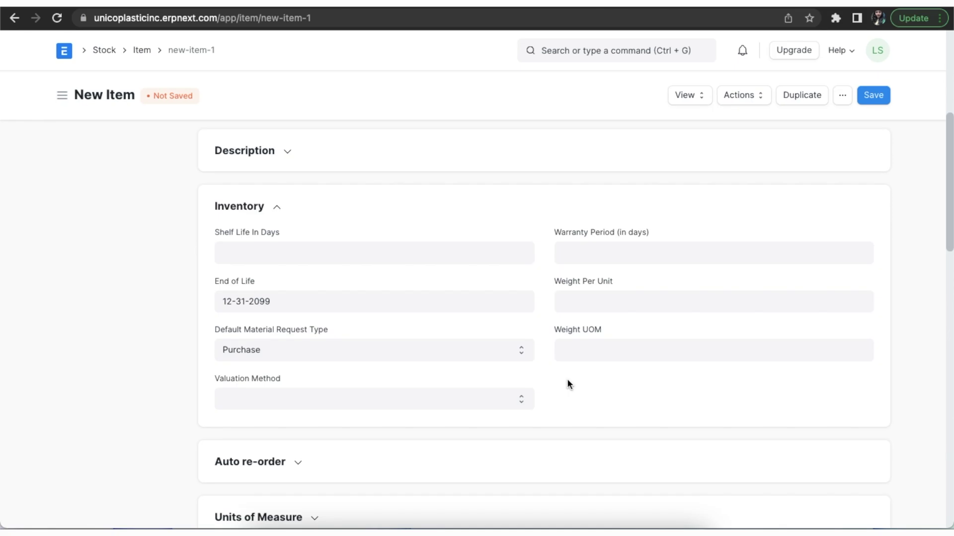
pyautogui.click(475, 248)
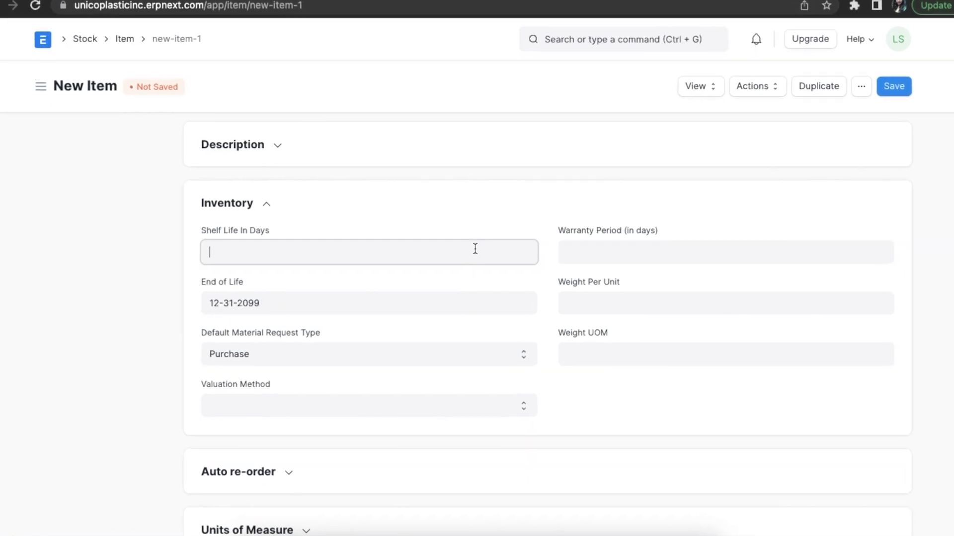
pyautogui.write('1000')
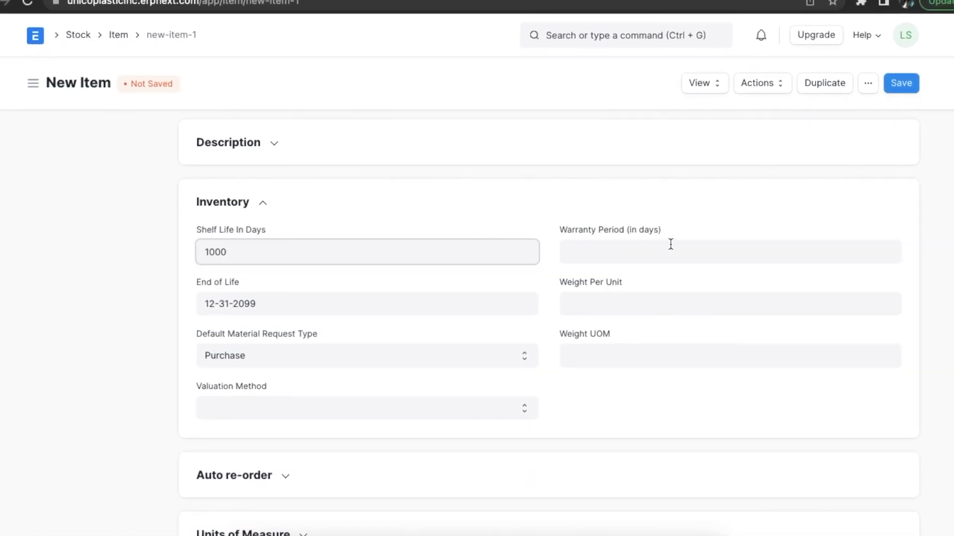
pyautogui.click(648, 249)
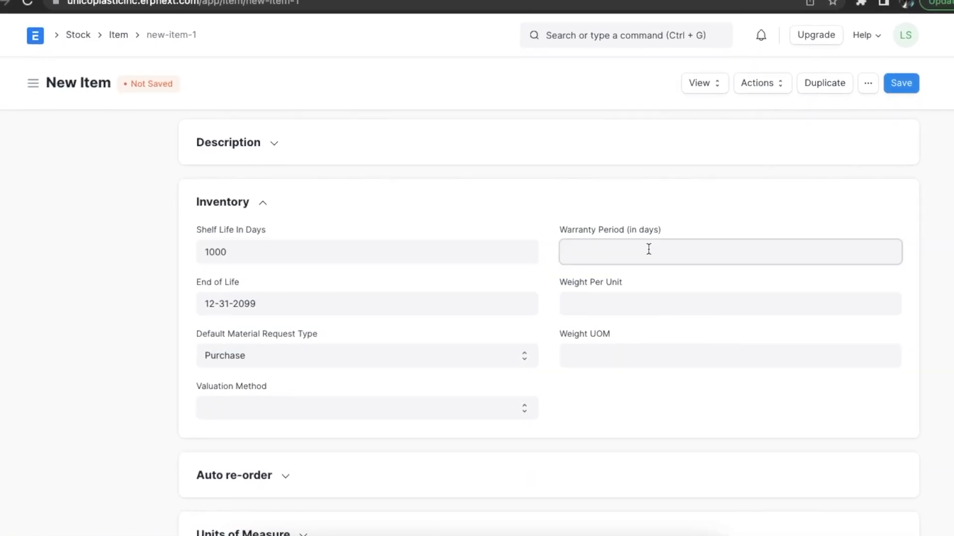
pyautogui.write('365')
# - Set weight per unit to 100 with Nos as the weight unit
pyautogui.click(606, 303)
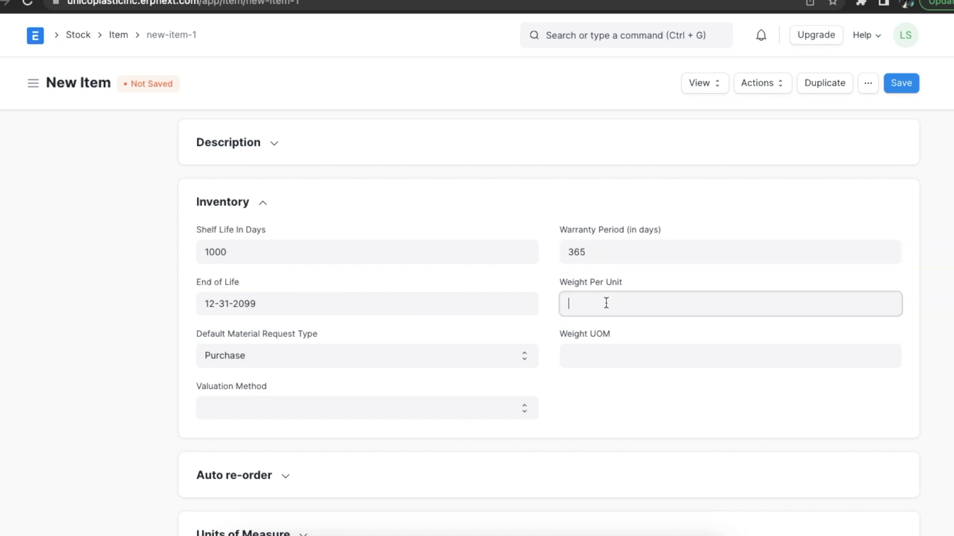
pyautogui.write('100')
pyautogui.click(595, 375)
pyautogui.click(592, 359)
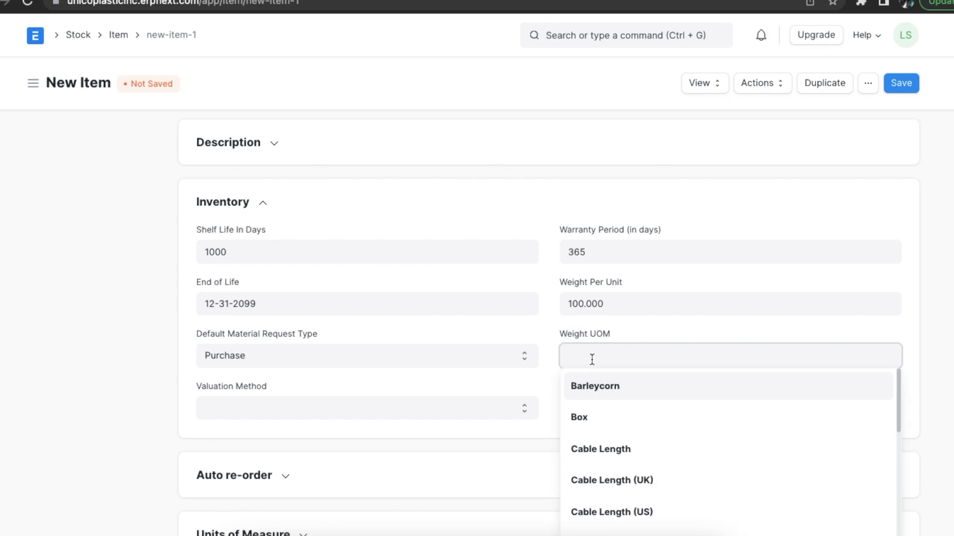
pyautogui.write('no')
pyautogui.click(588, 388)
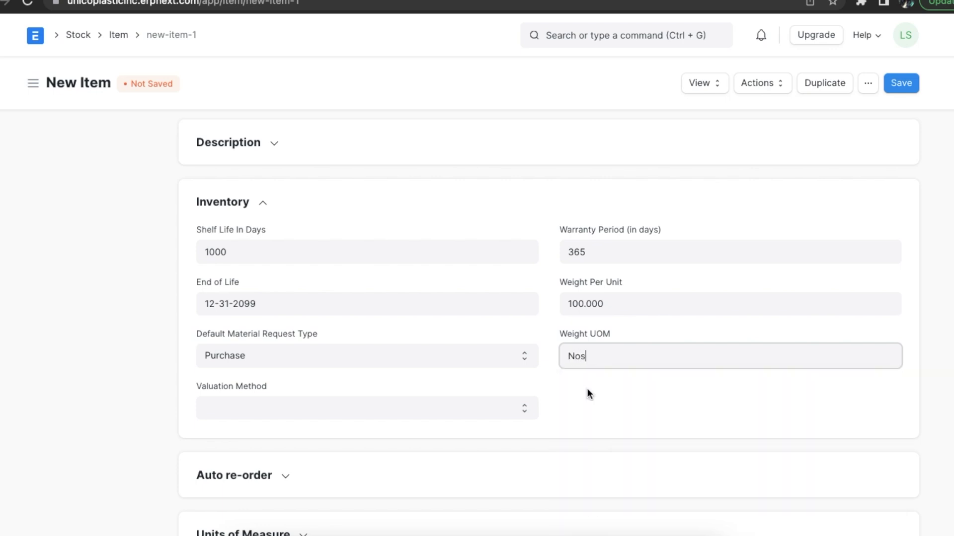
pyautogui.click(575, 385)
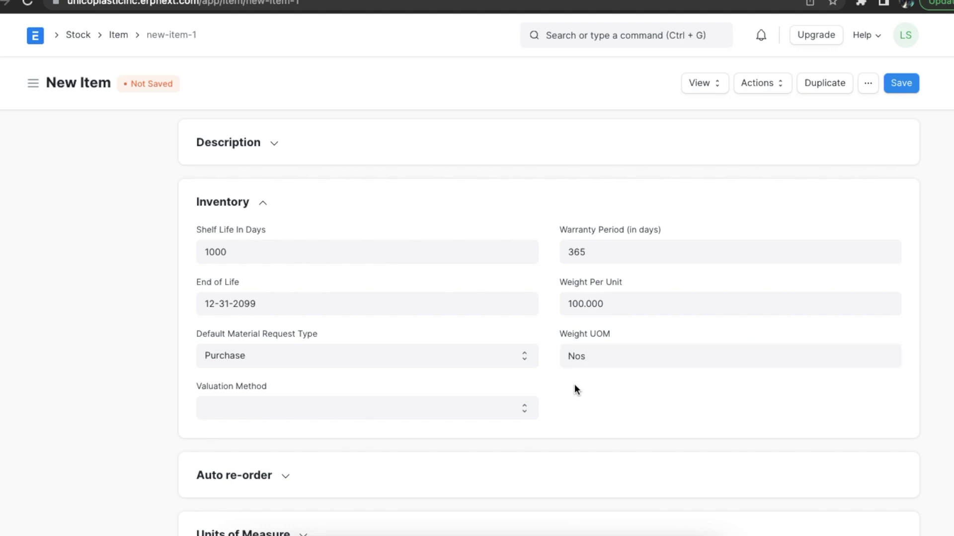
# - Keep Purchase as the material request type and choose FIFO as the valuation method
pyautogui.click(526, 355)
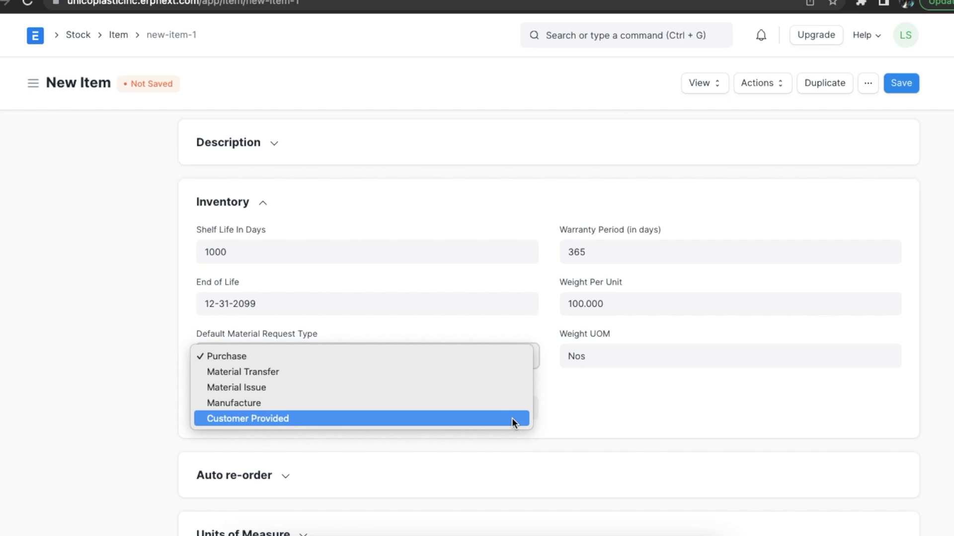
pyautogui.click(552, 409)
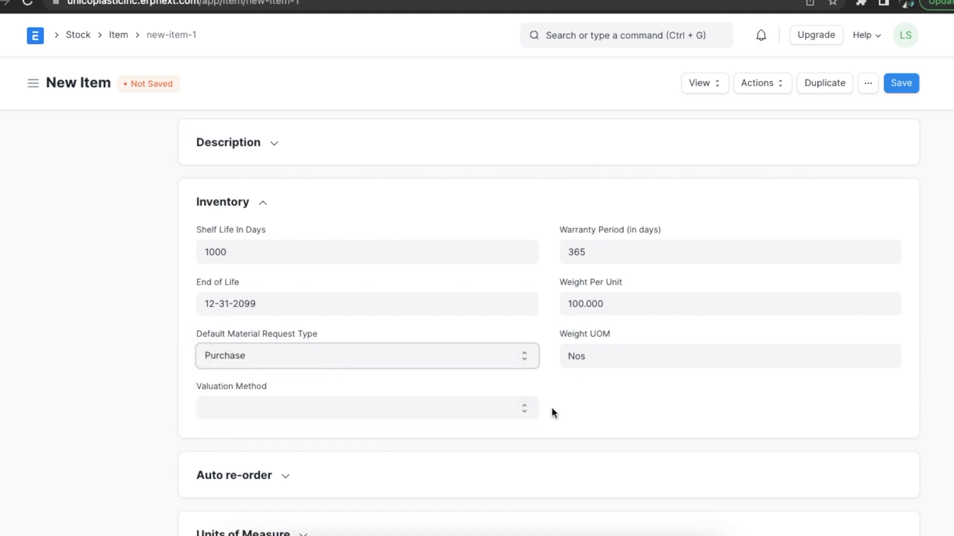
pyautogui.click(524, 410)
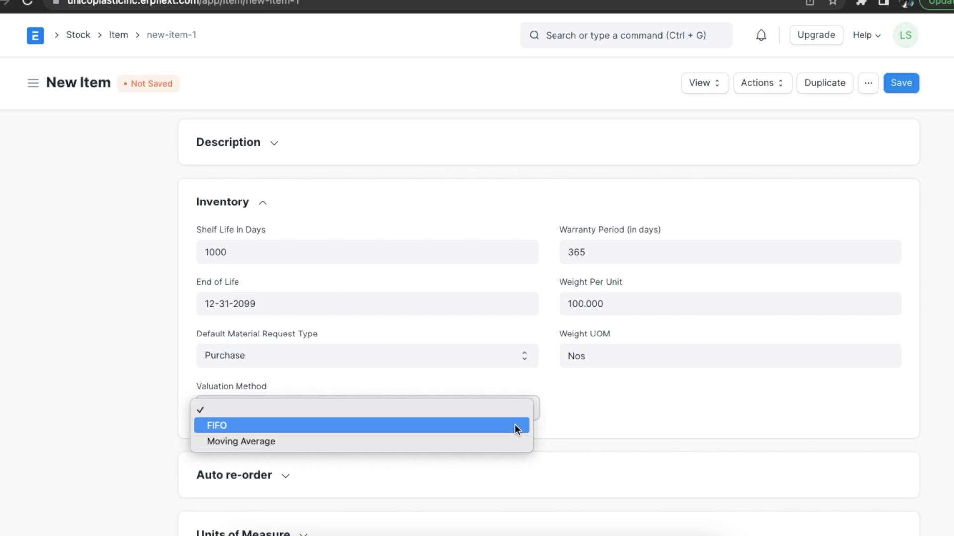
pyautogui.click(515, 426)
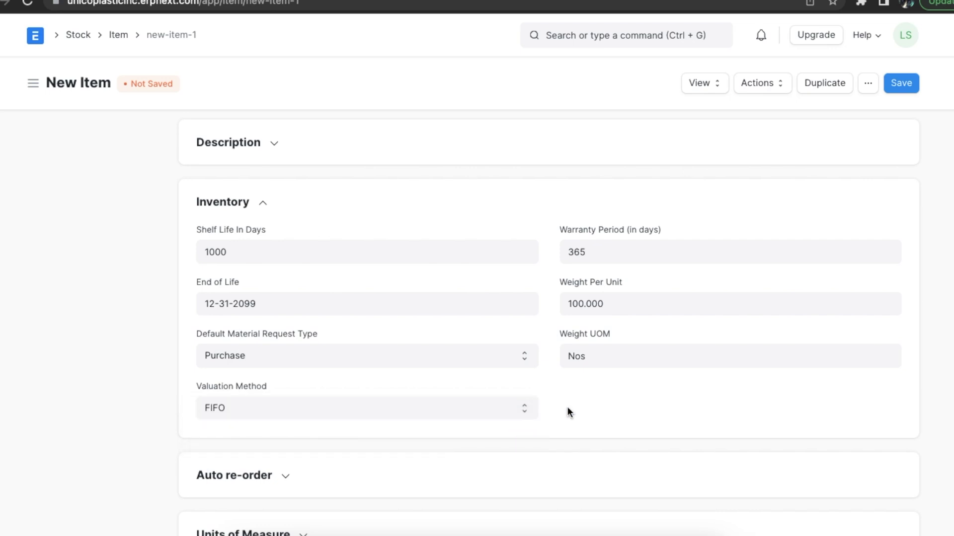
pyautogui.scroll(-7, 567, 408)
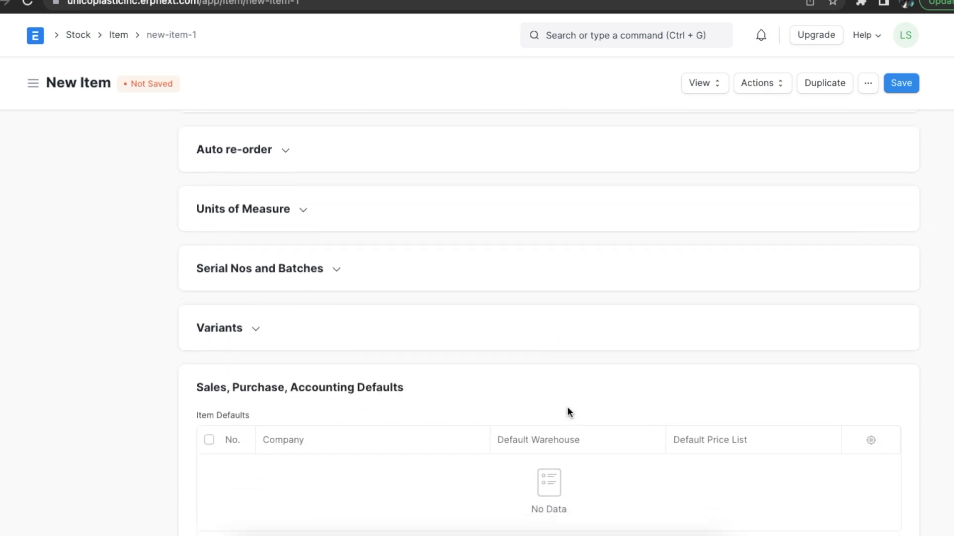
# - Add an auto re-order row checking All Warehouses - UPI and requesting for Stores - UPI
pyautogui.click(285, 147)
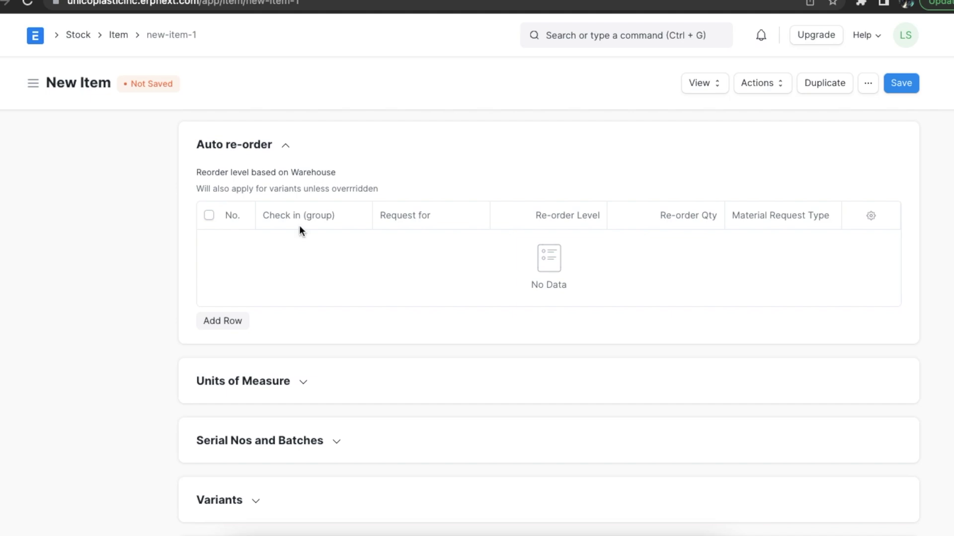
pyautogui.click(230, 320)
pyautogui.scroll(-1, 260, 281)
pyautogui.click(295, 194)
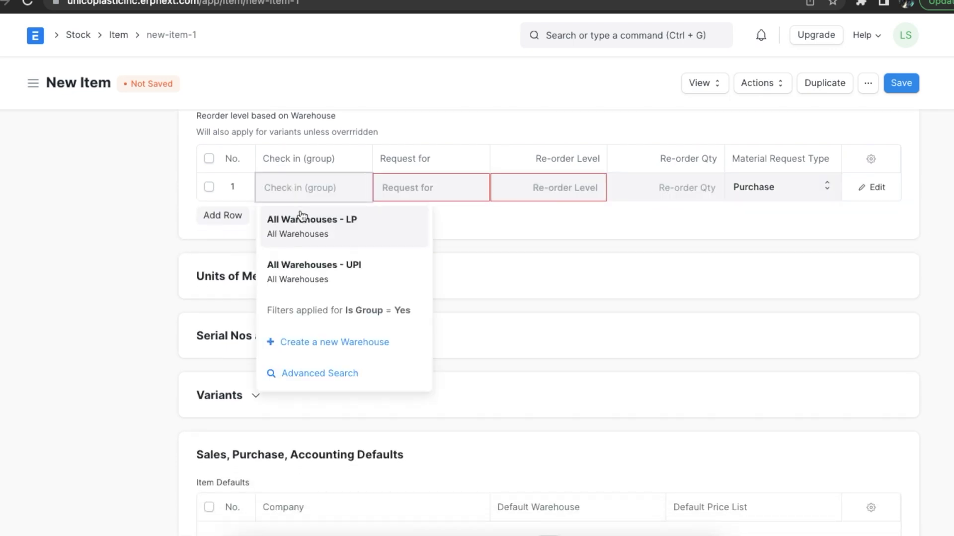
pyautogui.click(305, 268)
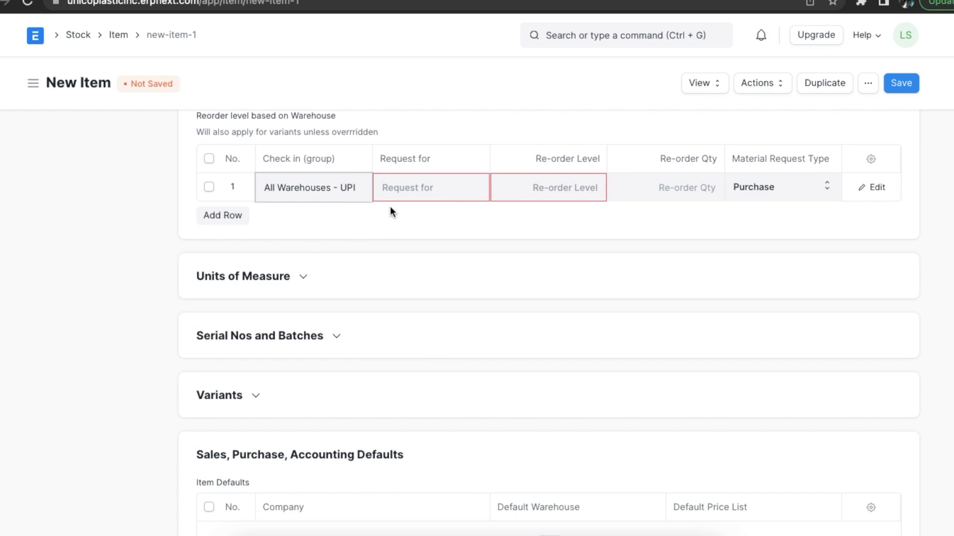
pyautogui.click(392, 189)
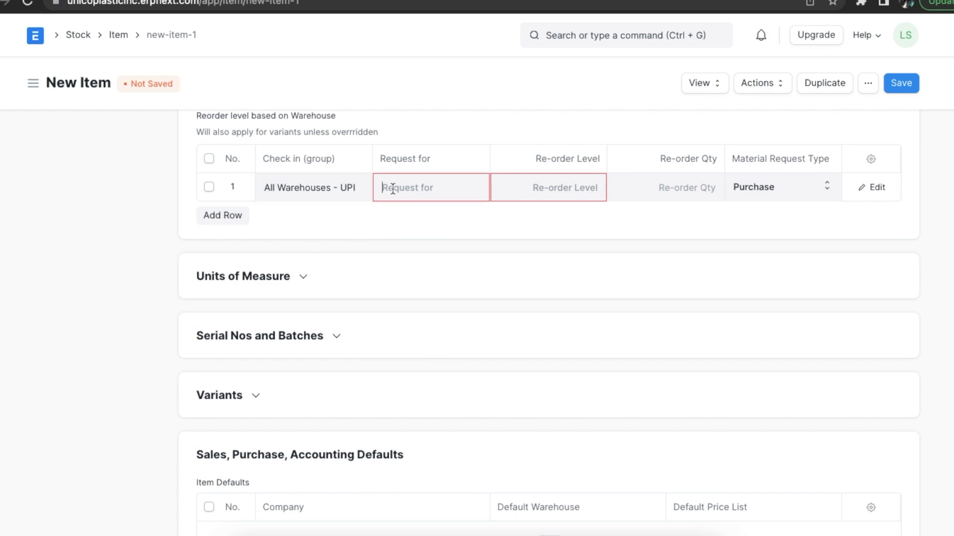
pyautogui.write('sto')
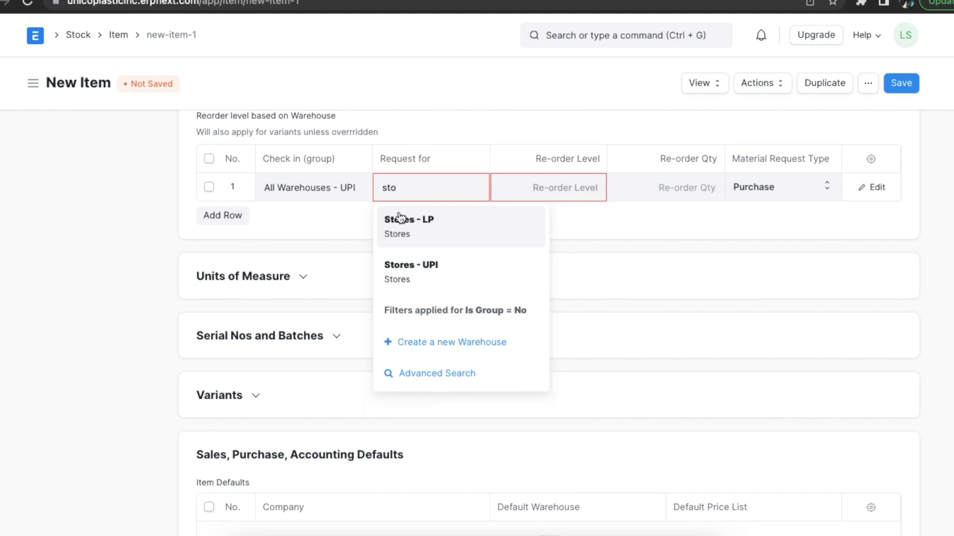
pyautogui.click(415, 280)
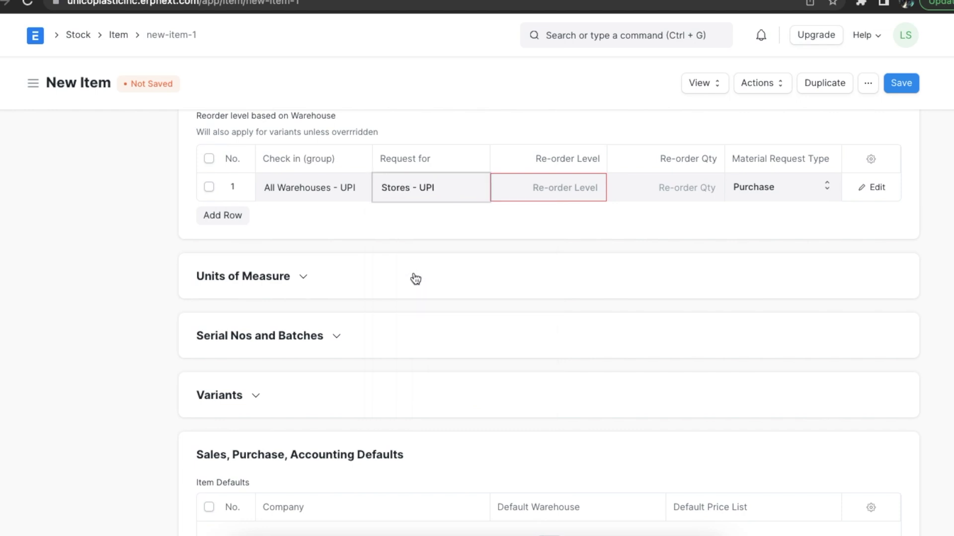
# - Enter re-order level 50 and re-order quantity 100 in that row
pyautogui.click(530, 187)
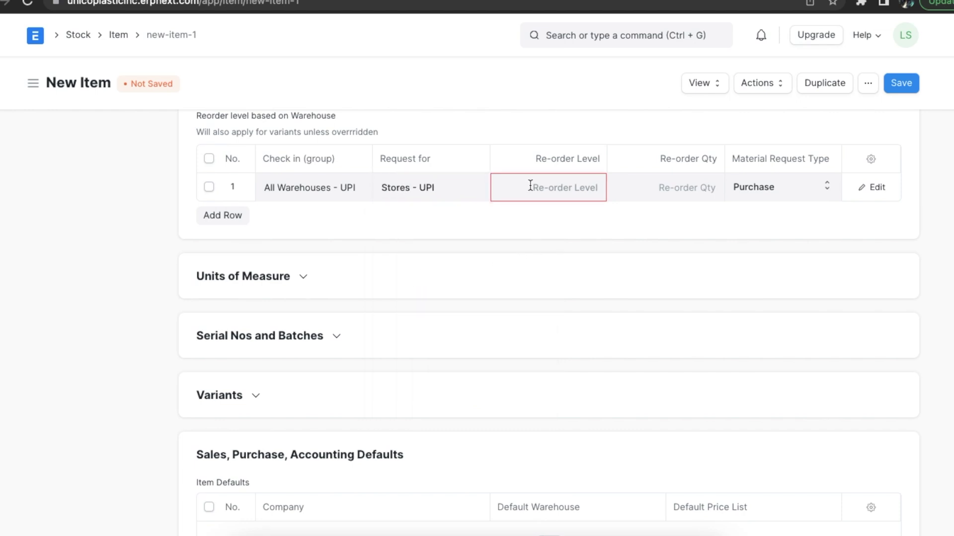
pyautogui.write('50')
pyautogui.click(664, 235)
pyautogui.click(664, 184)
pyautogui.write('100')
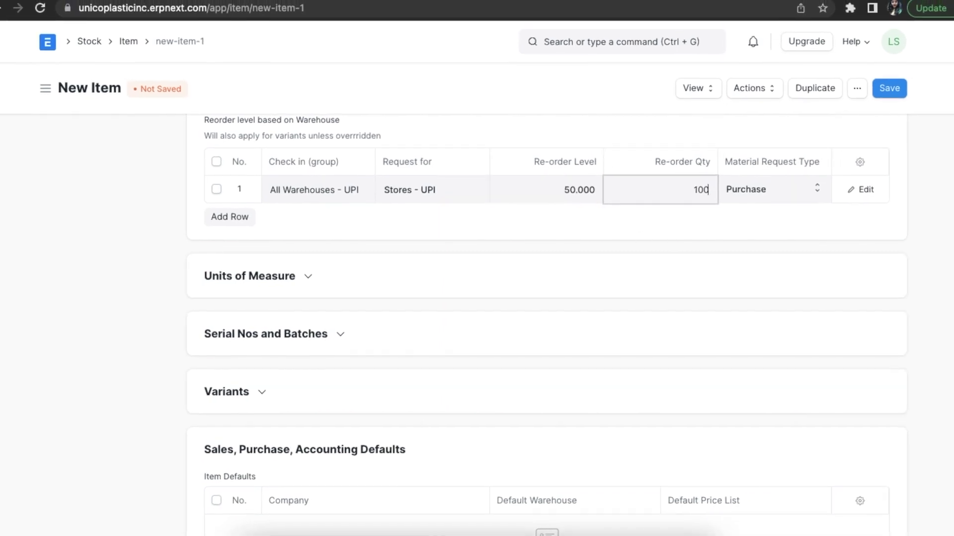
pyautogui.click(675, 245)
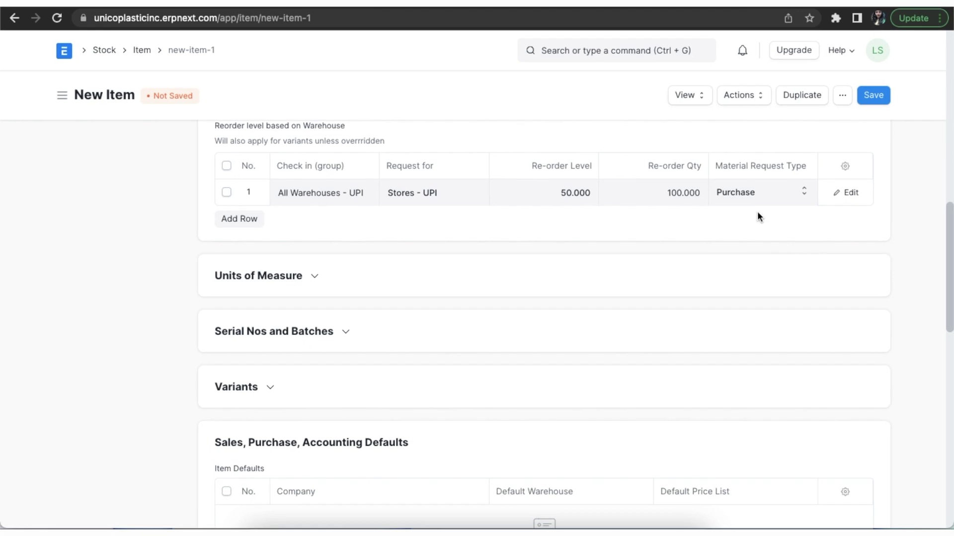
pyautogui.scroll(-3, 756, 213)
pyautogui.click(314, 147)
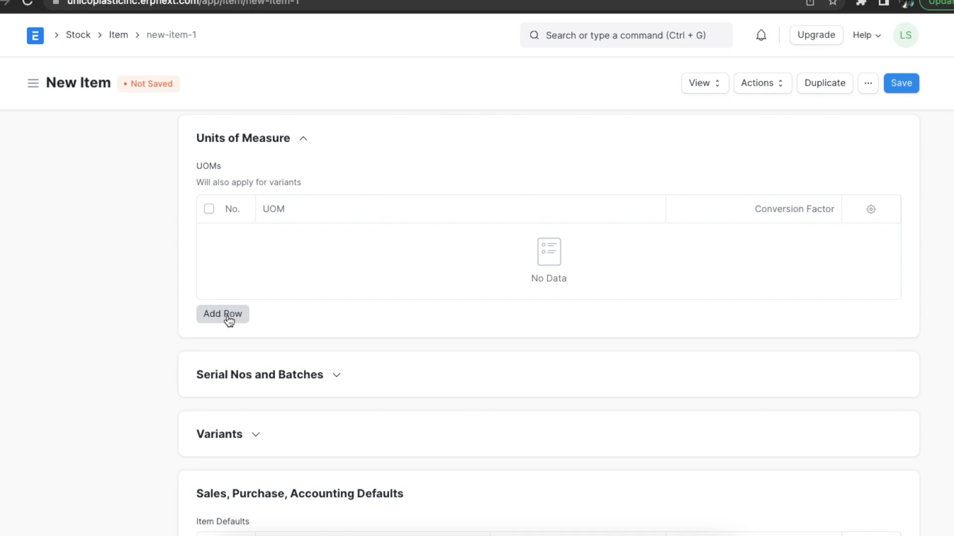
# - Add a Weight unit of measure row with conversion factor 1
pyautogui.click(226, 315)
pyautogui.scroll(-1, 228, 319)
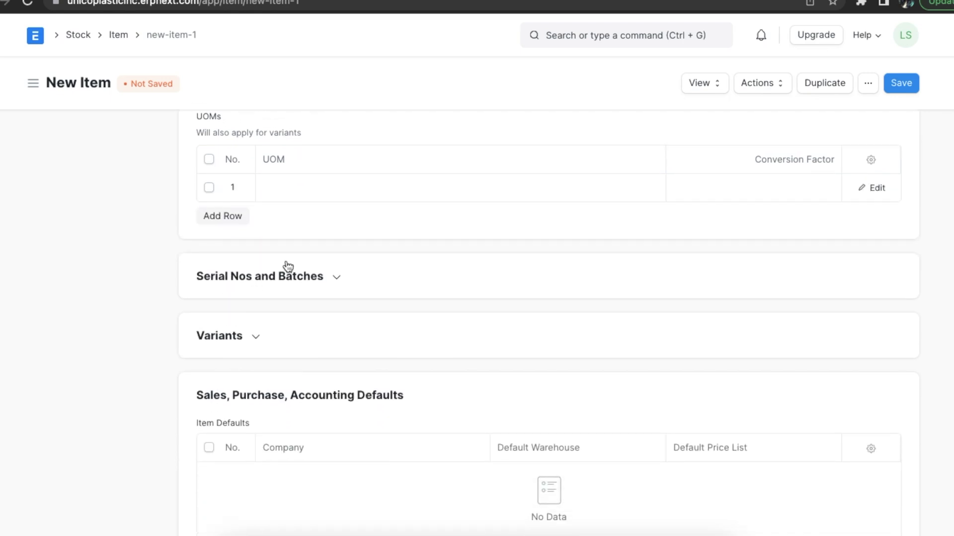
pyautogui.click(325, 187)
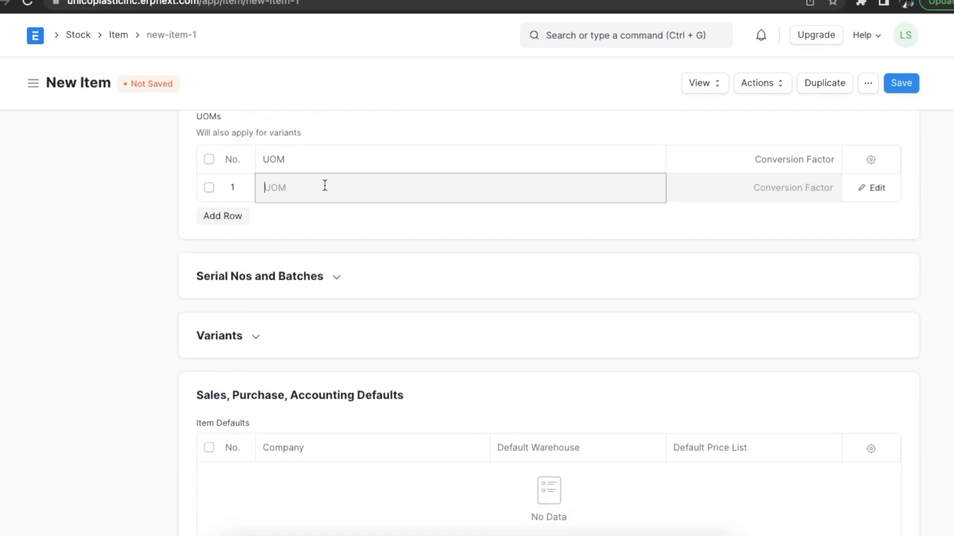
pyautogui.write('we')
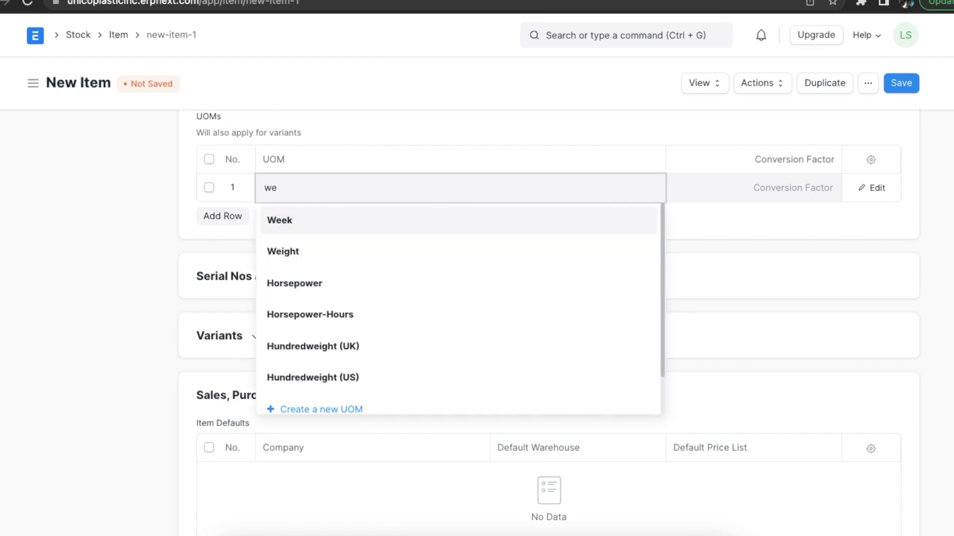
pyautogui.click(309, 253)
pyautogui.click(748, 190)
pyautogui.write('1')
pyautogui.click(678, 237)
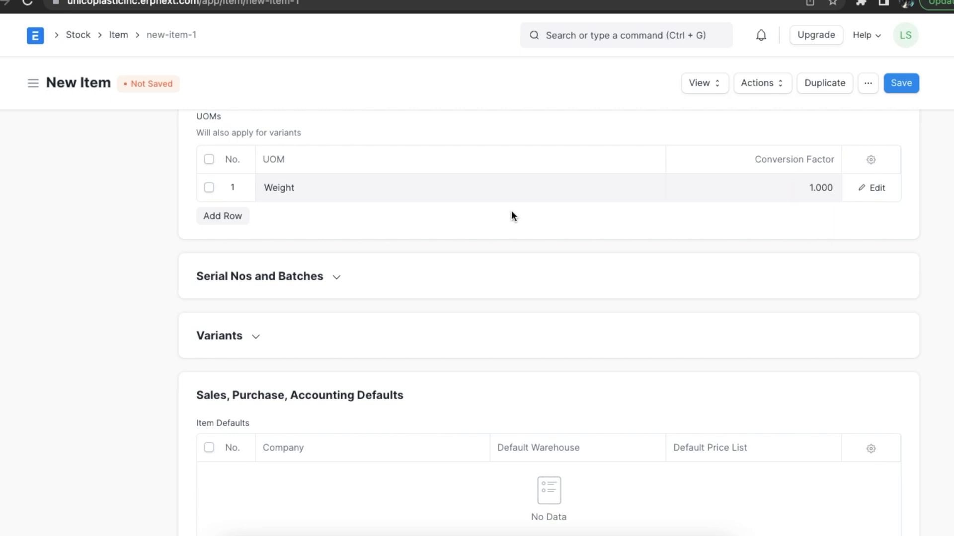
# - Toggle batch and serial number tracking on and back off, leaving both disabled
pyautogui.scroll(1, 356, 215)
pyautogui.click(304, 120)
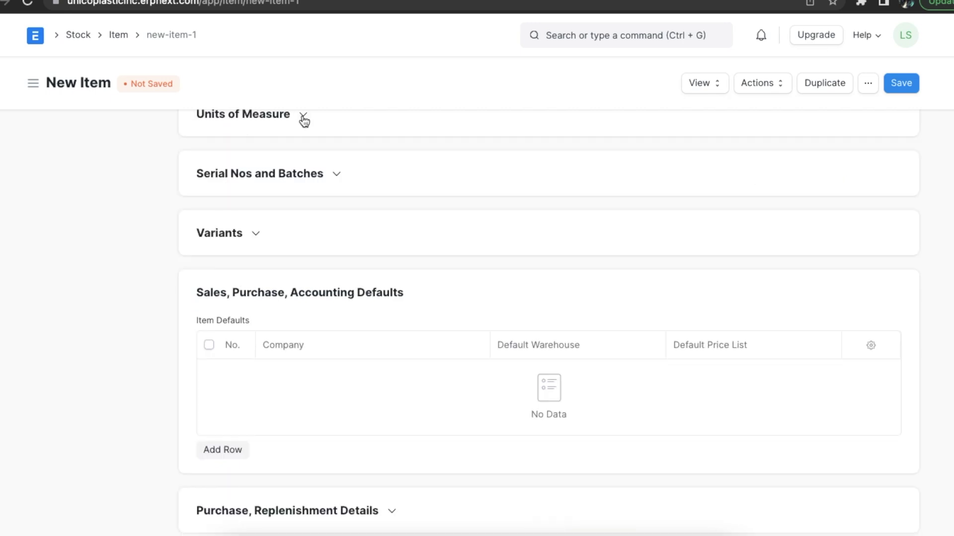
pyautogui.click(336, 175)
pyautogui.scroll(-1, 356, 199)
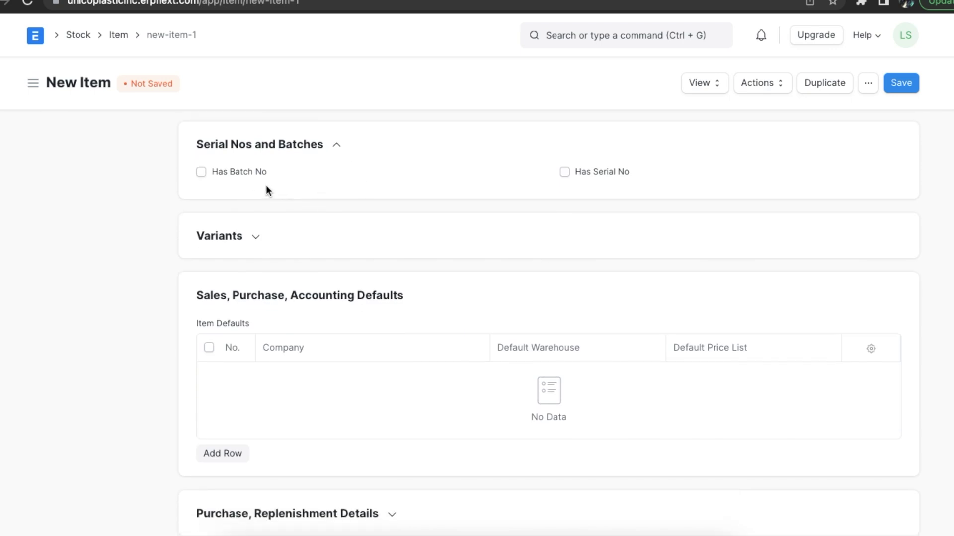
pyautogui.click(201, 172)
pyautogui.scroll(-2, 201, 174)
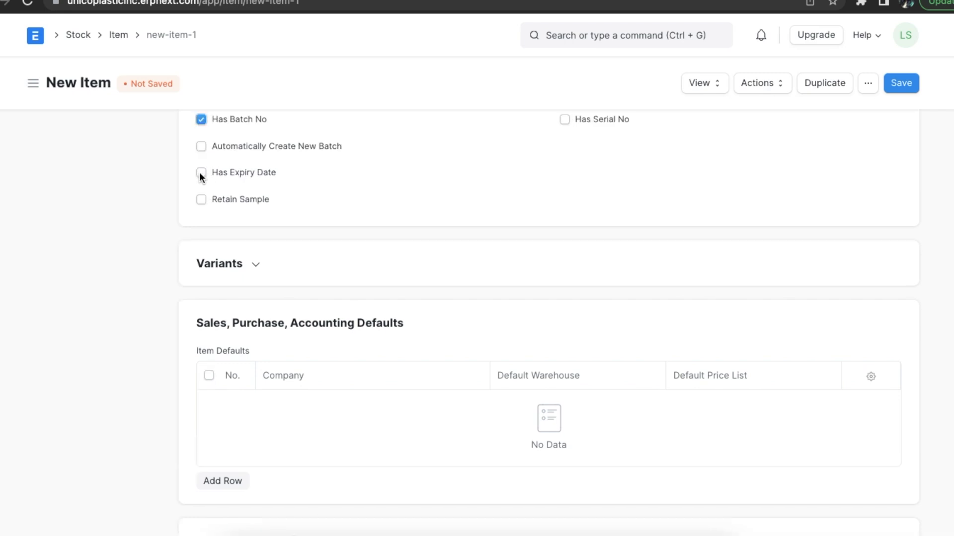
pyautogui.click(201, 119)
pyautogui.click(564, 171)
pyautogui.scroll(-2, 564, 171)
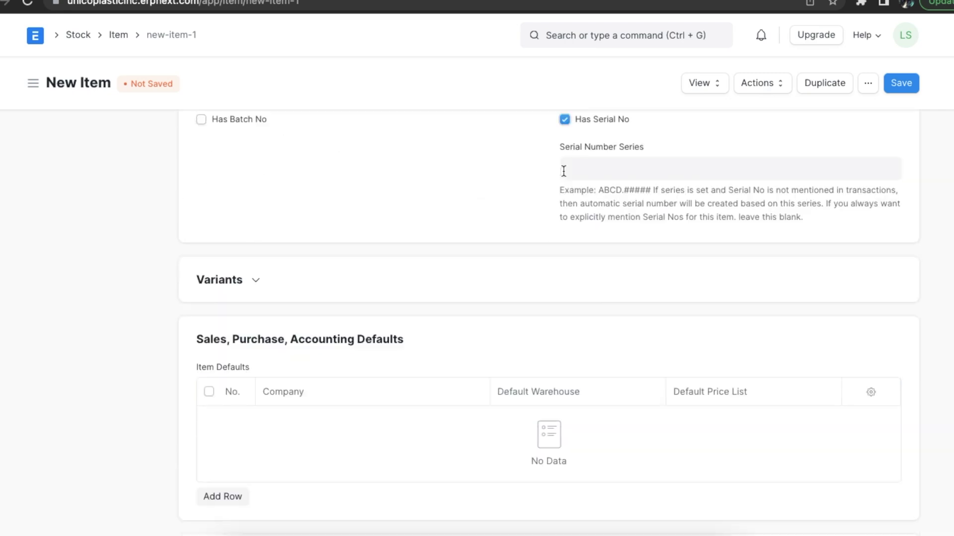
pyautogui.click(564, 120)
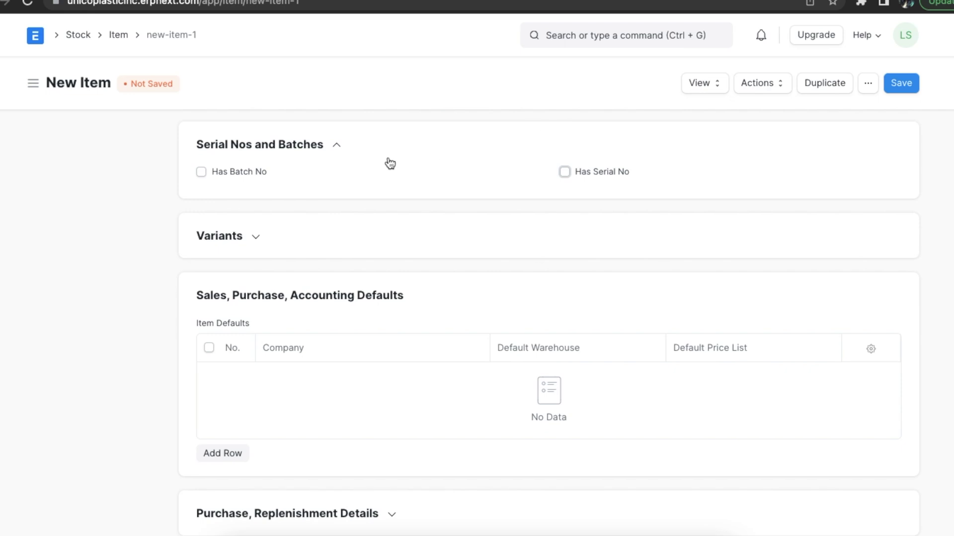
pyautogui.click(339, 147)
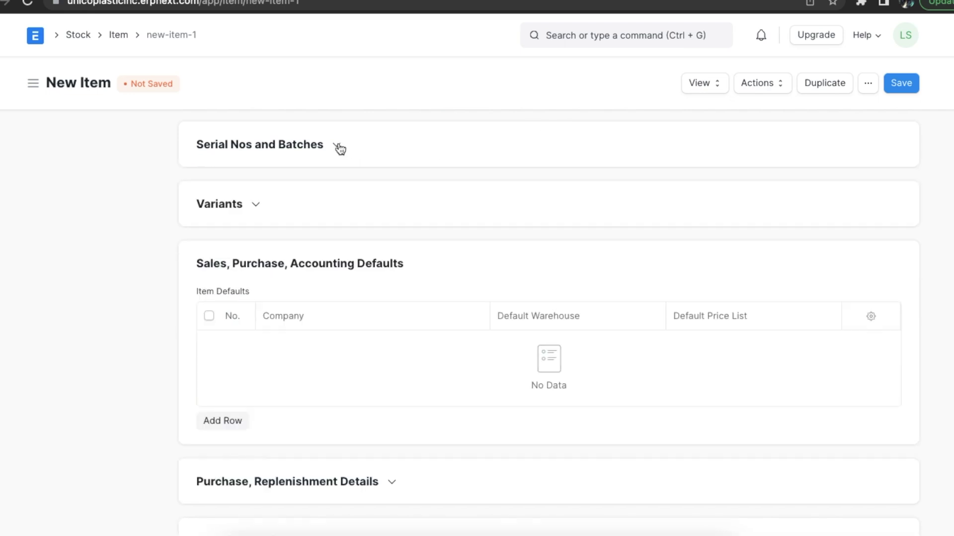
pyautogui.click(257, 209)
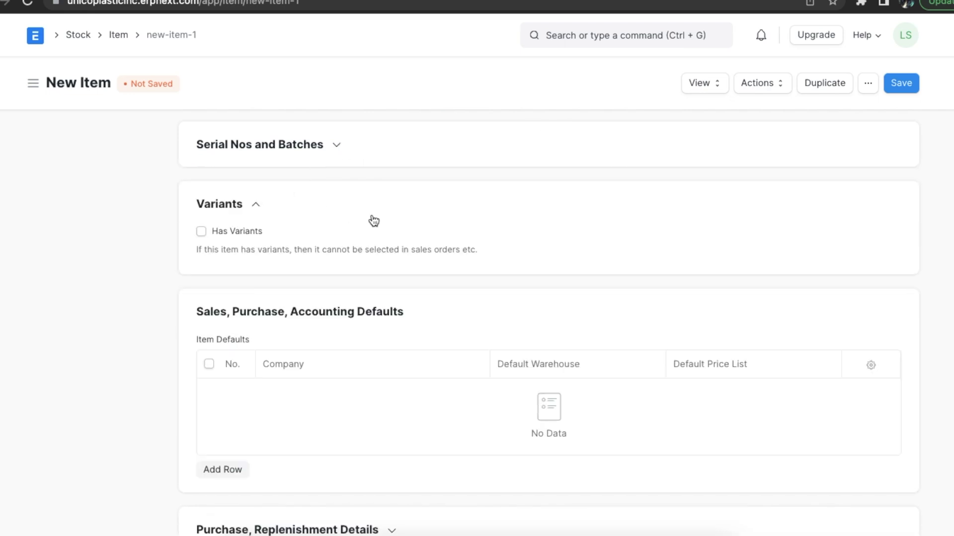
pyautogui.scroll(-1, 373, 221)
pyautogui.scroll(-1, 374, 221)
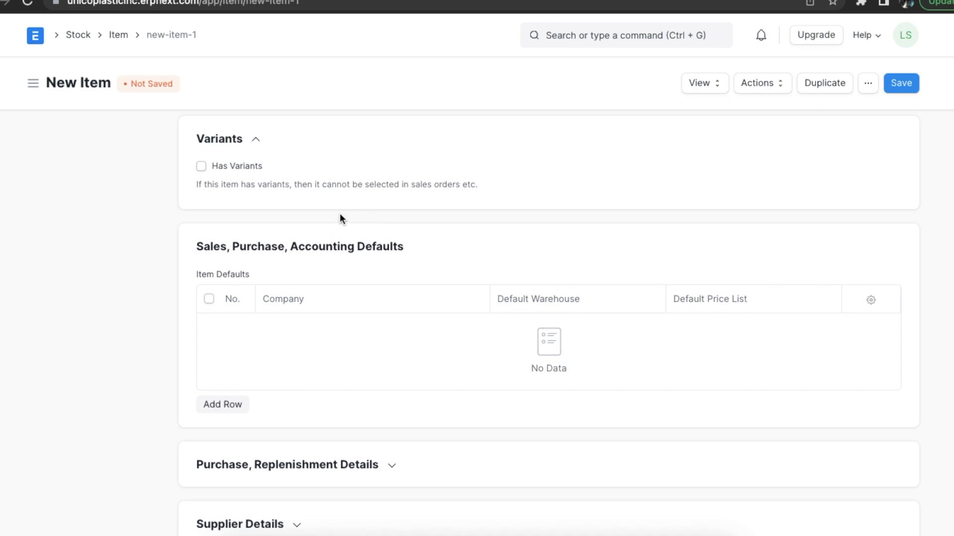
pyautogui.click(200, 166)
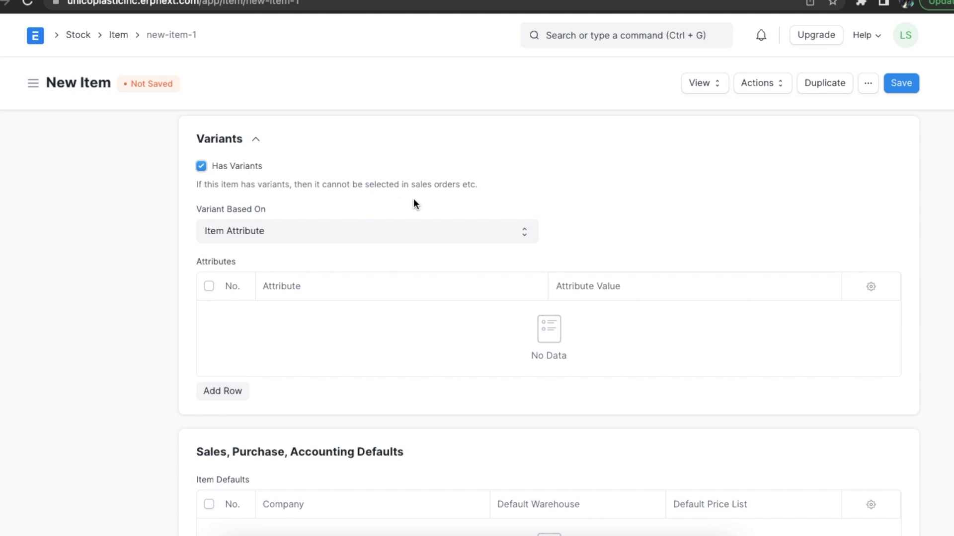
pyautogui.click(524, 232)
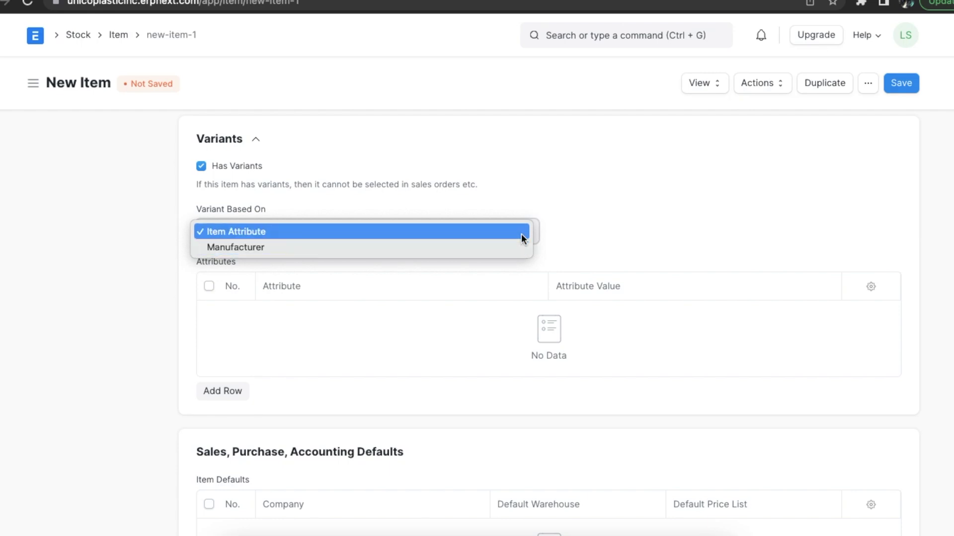
pyautogui.click(201, 167)
pyautogui.click(200, 166)
pyautogui.click(257, 142)
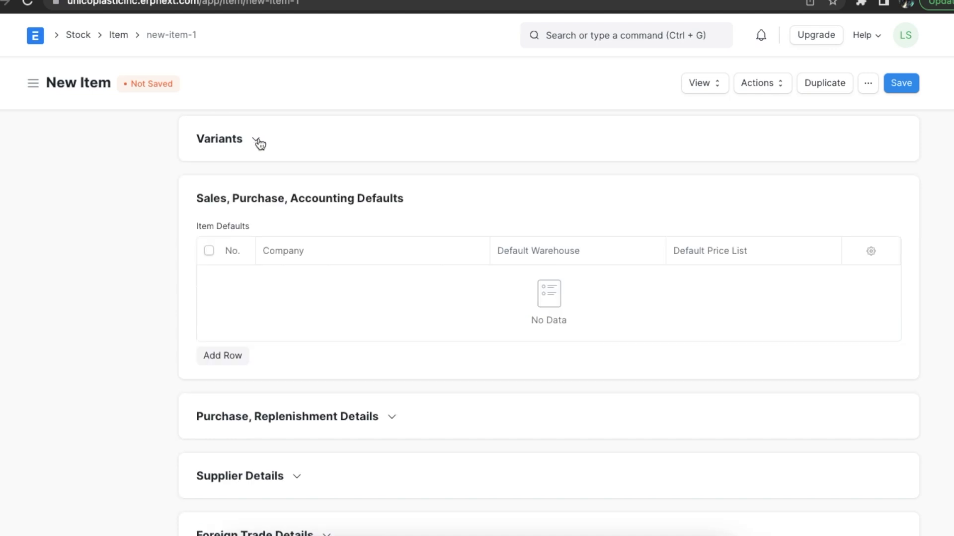
# - Add an Item Defaults row for Unico Plastics Inc with Standard Buying as default price list
pyautogui.scroll(-2, 362, 235)
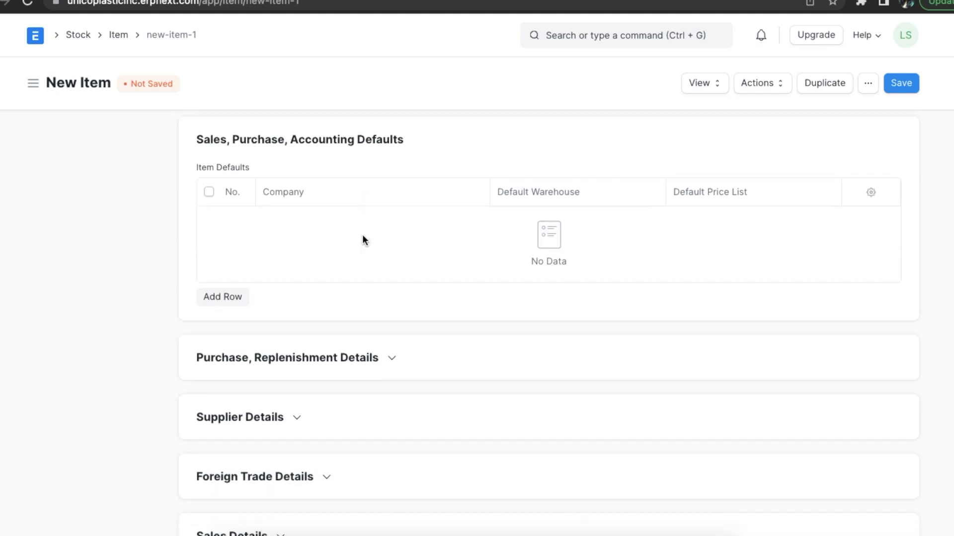
pyautogui.click(223, 297)
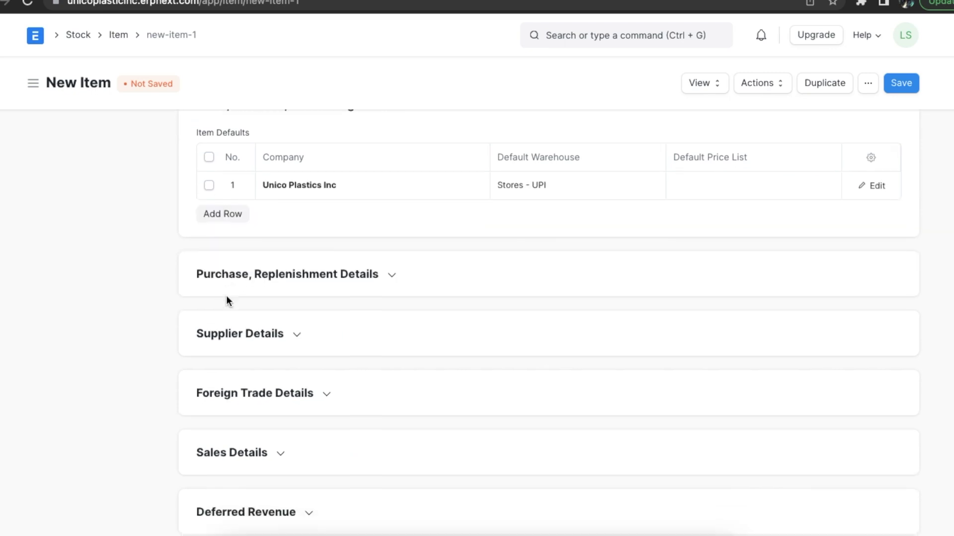
pyautogui.scroll(-1, 226, 298)
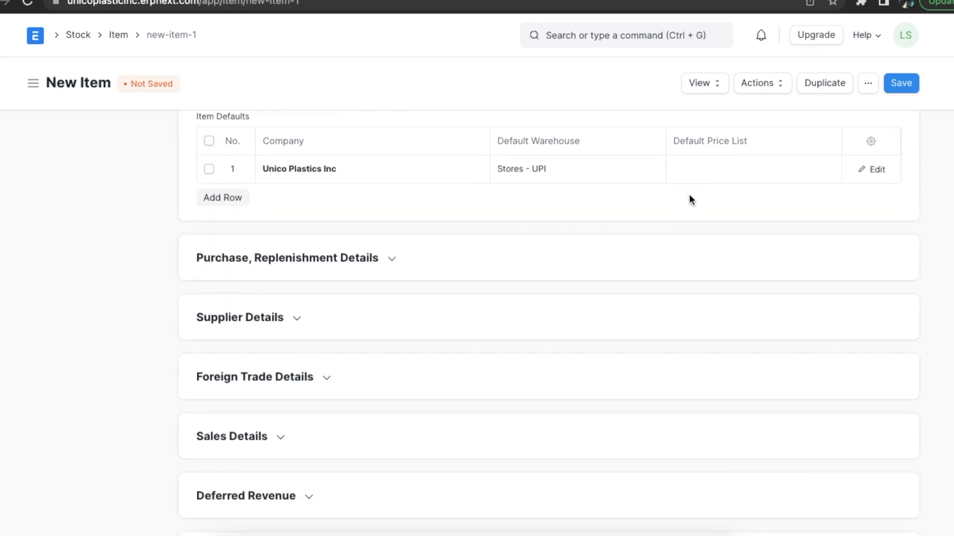
pyautogui.click(702, 172)
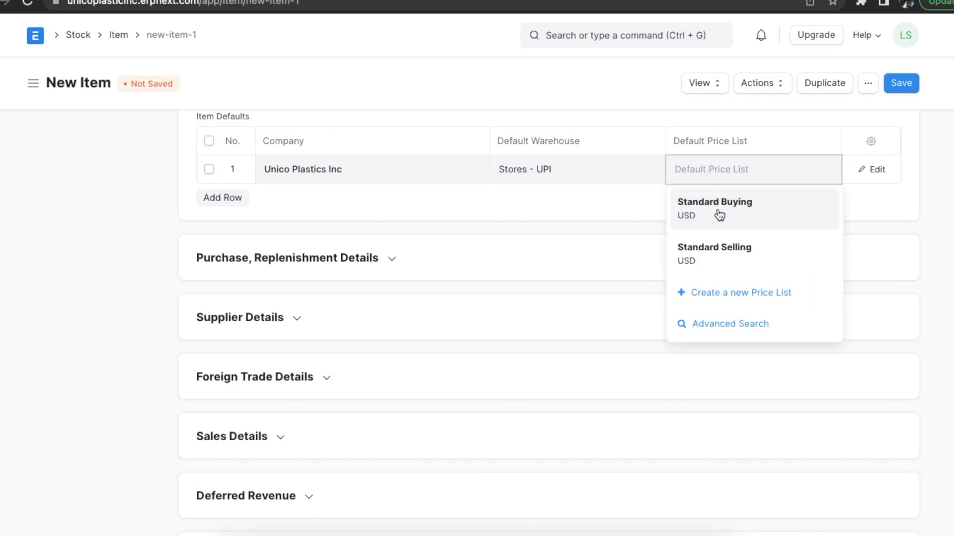
pyautogui.click(718, 214)
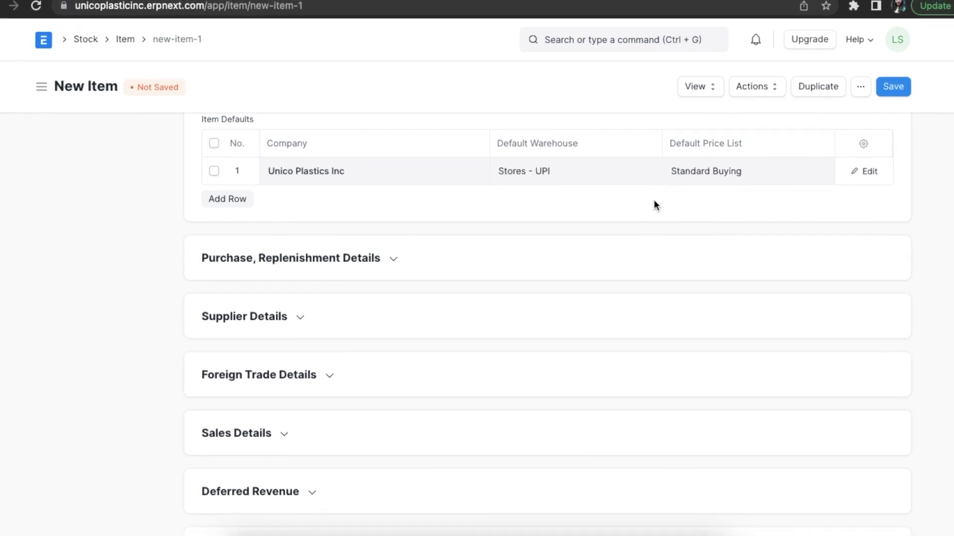
pyautogui.scroll(1, 584, 321)
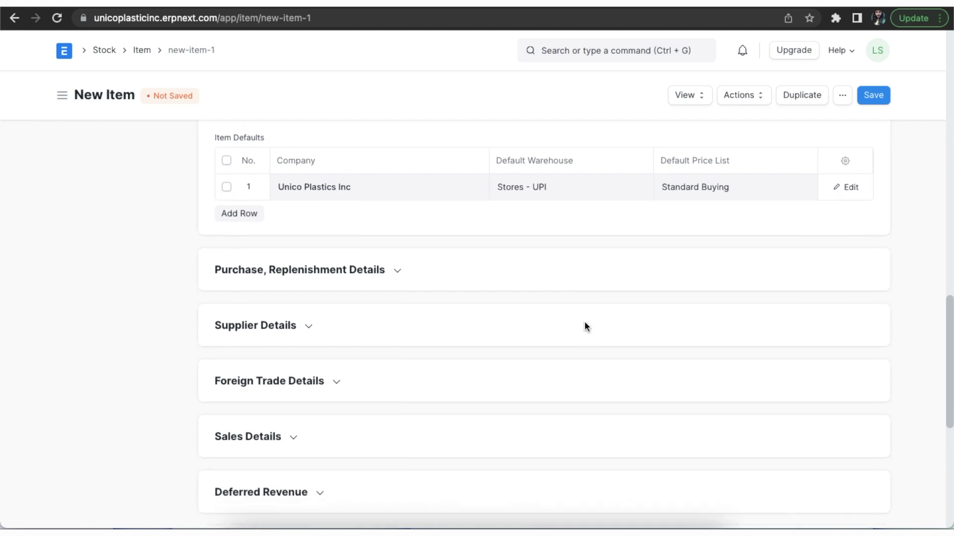
pyautogui.scroll(-5, 584, 321)
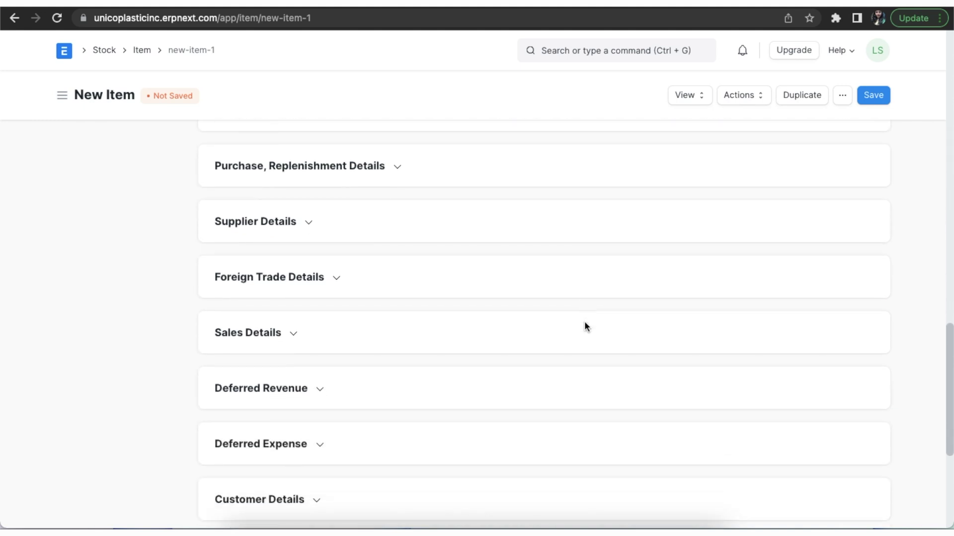
# - List Innovative Inc. in Supplier Items with supplier part number 324df675
pyautogui.click(308, 206)
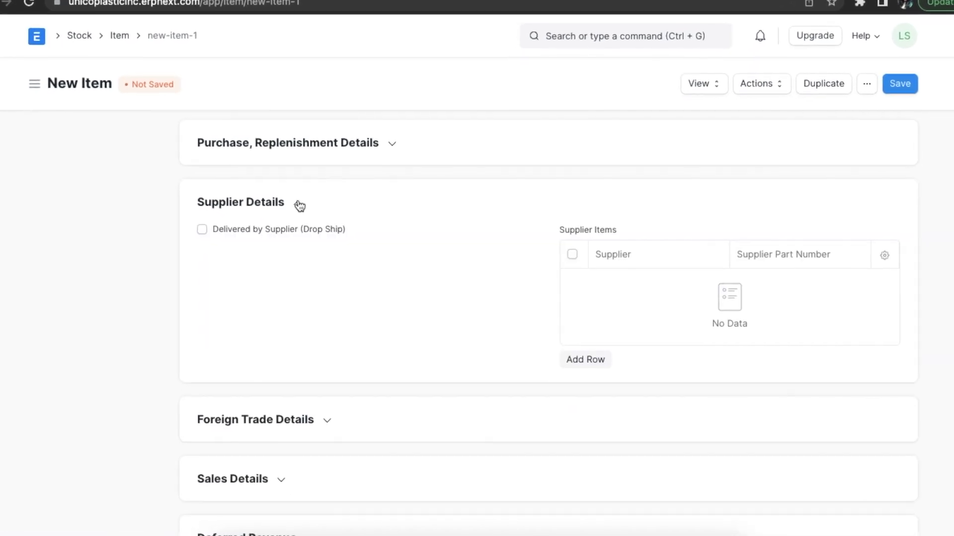
pyautogui.scroll(-1, 401, 295)
pyautogui.scroll(-1, 402, 296)
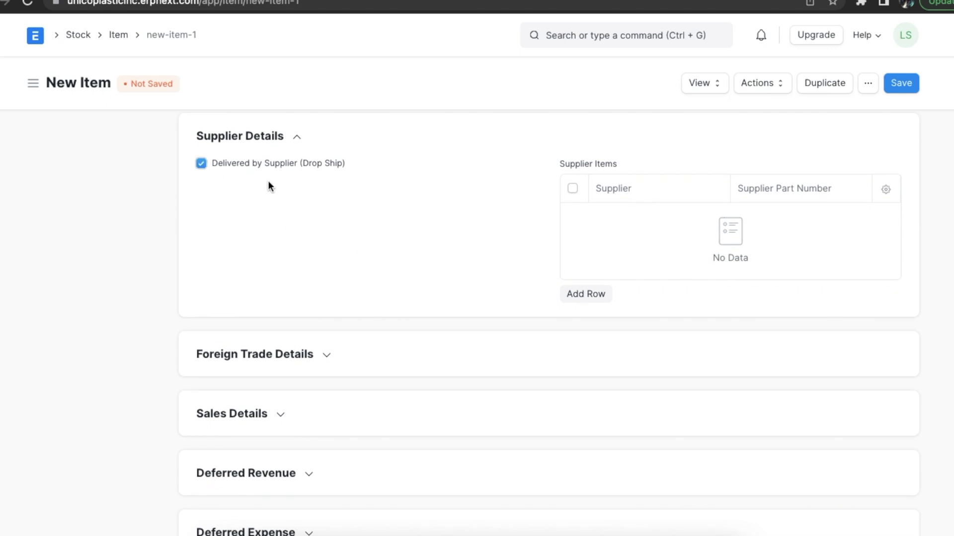
pyautogui.click(590, 292)
pyautogui.scroll(-1, 592, 292)
pyautogui.click(616, 172)
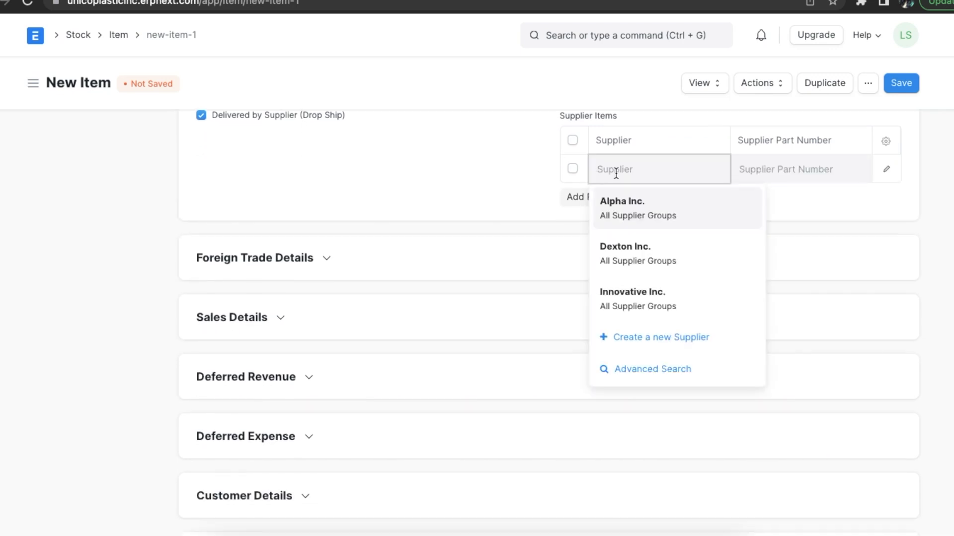
pyautogui.click(629, 290)
pyautogui.click(757, 164)
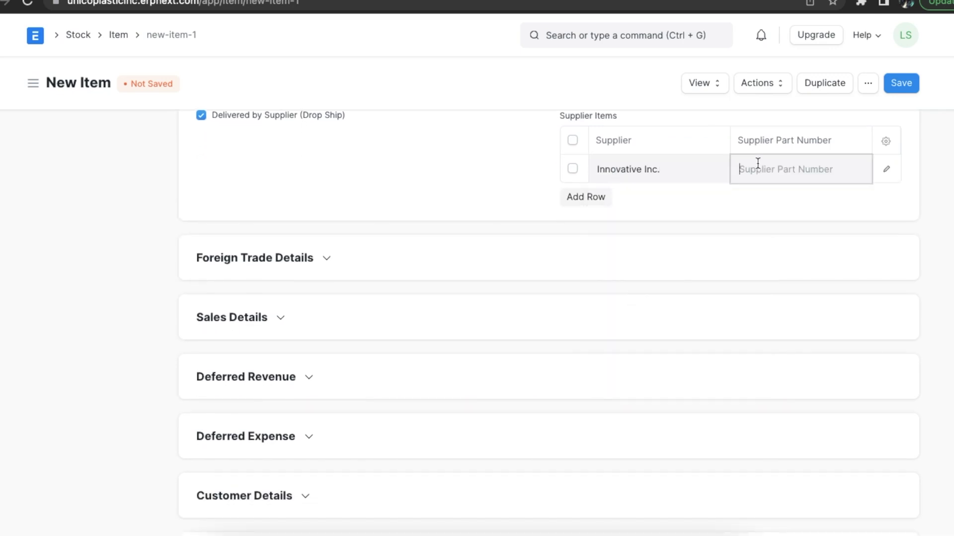
pyautogui.write('324df675')
# - In Sales Details, set default sales unit Nos and maximum discount 10%
pyautogui.scroll(-3, 554, 231)
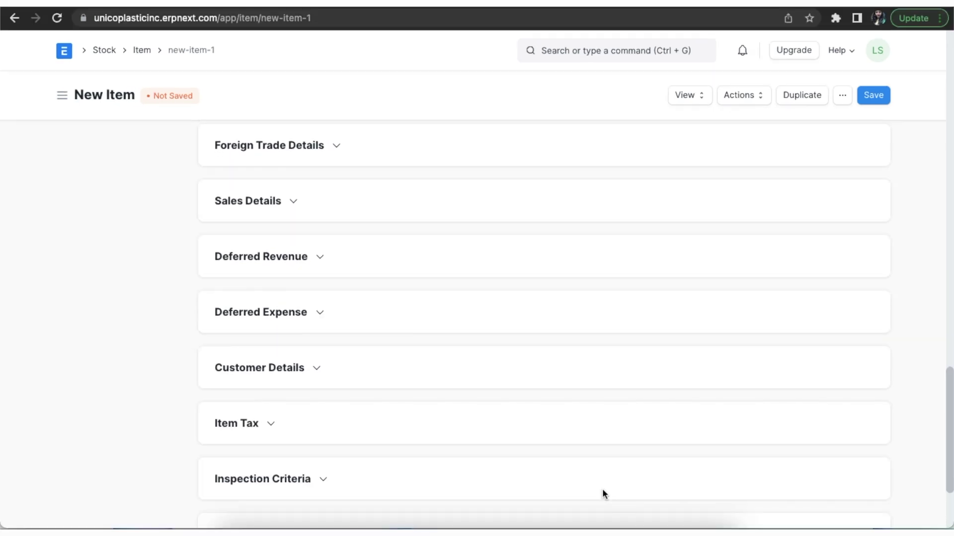
pyautogui.scroll(-2, 602, 489)
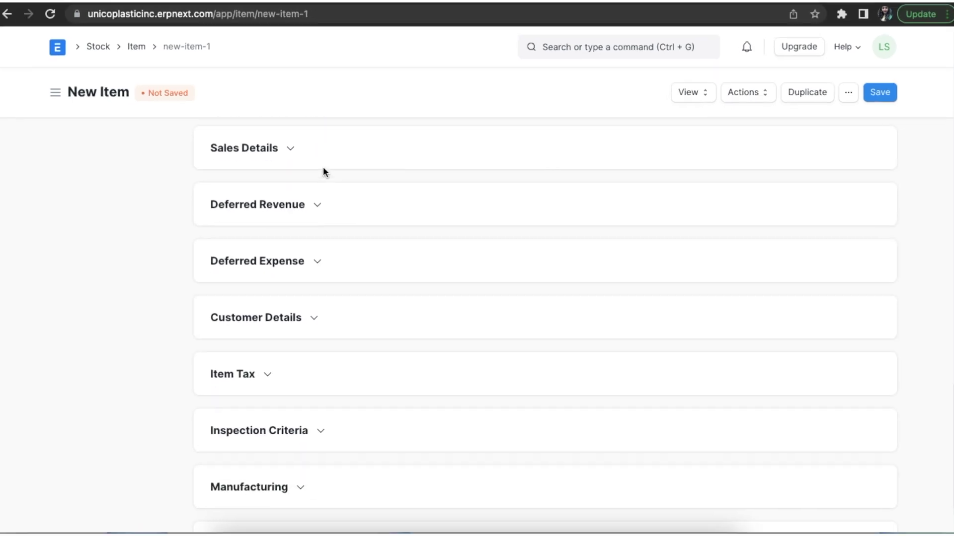
pyautogui.click(290, 148)
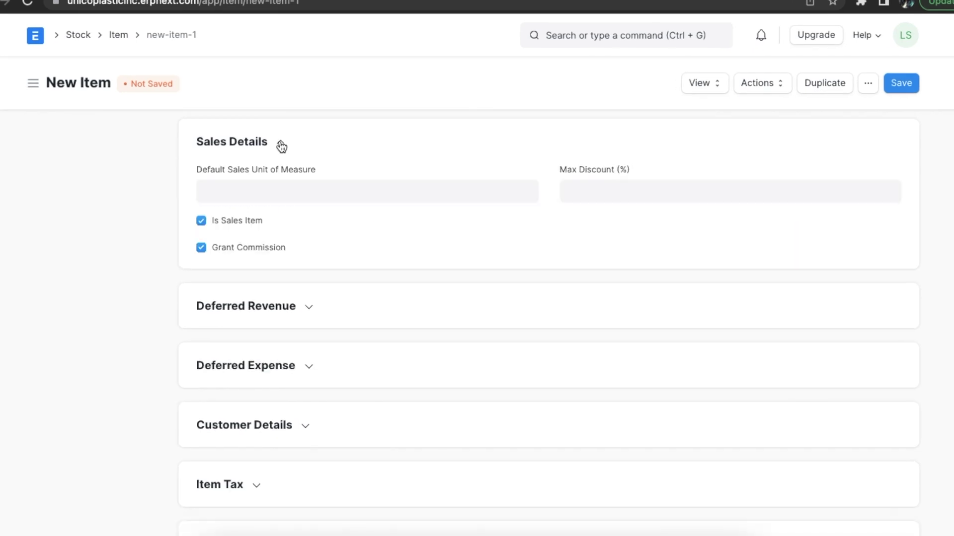
pyautogui.click(280, 187)
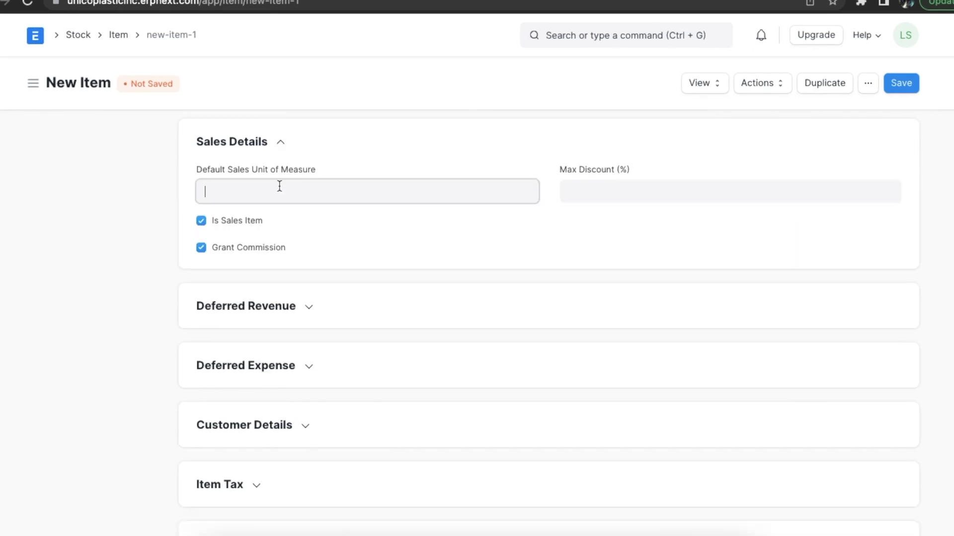
pyautogui.write('no')
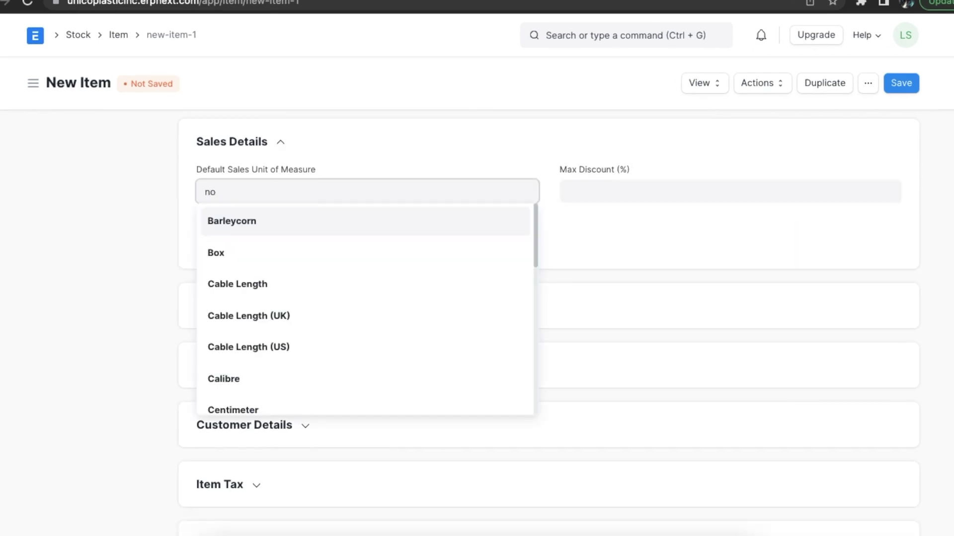
pyautogui.click(258, 221)
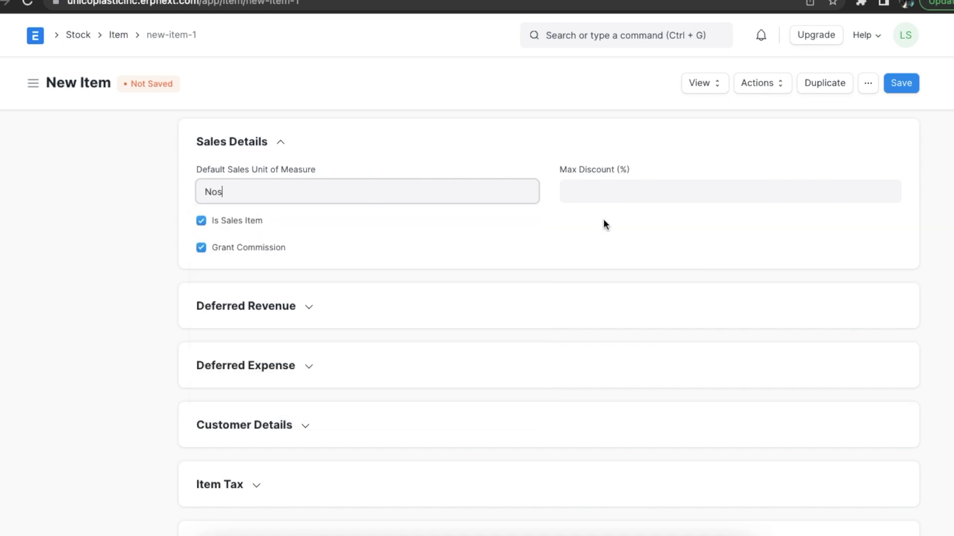
pyautogui.click(605, 194)
pyautogui.write('10')
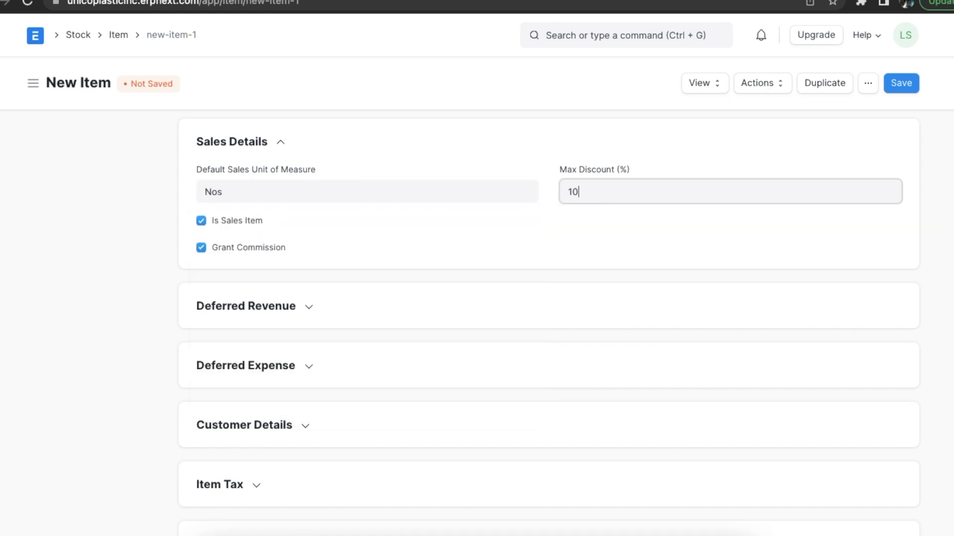
pyautogui.click(444, 243)
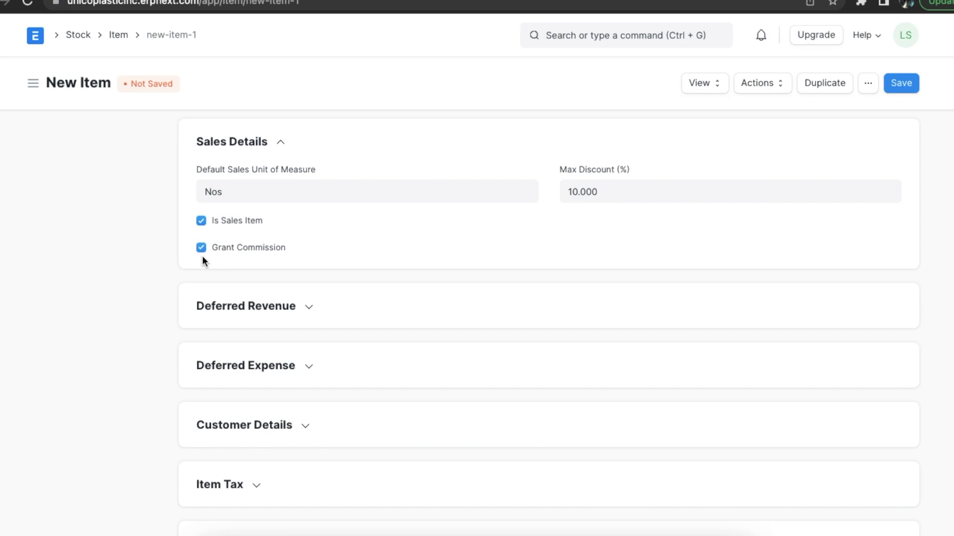
pyautogui.click(281, 143)
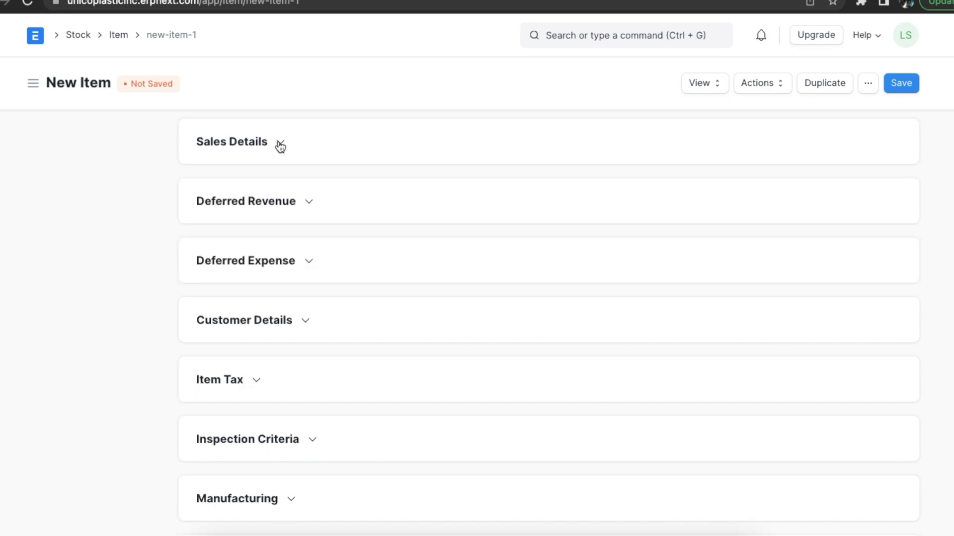
# - Expand and collapse Deferred Revenue and Deferred Expense, then expand Customer Details
pyautogui.click(309, 202)
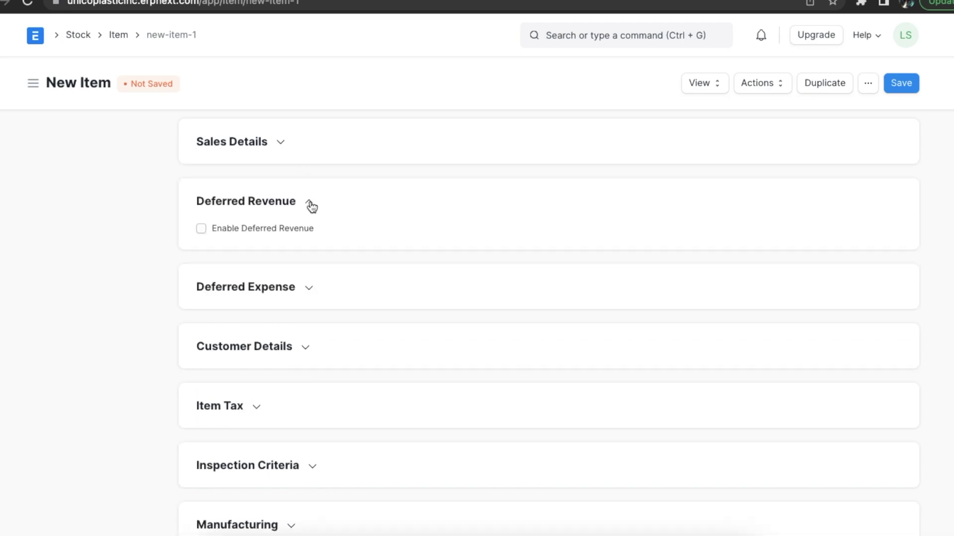
pyautogui.click(310, 289)
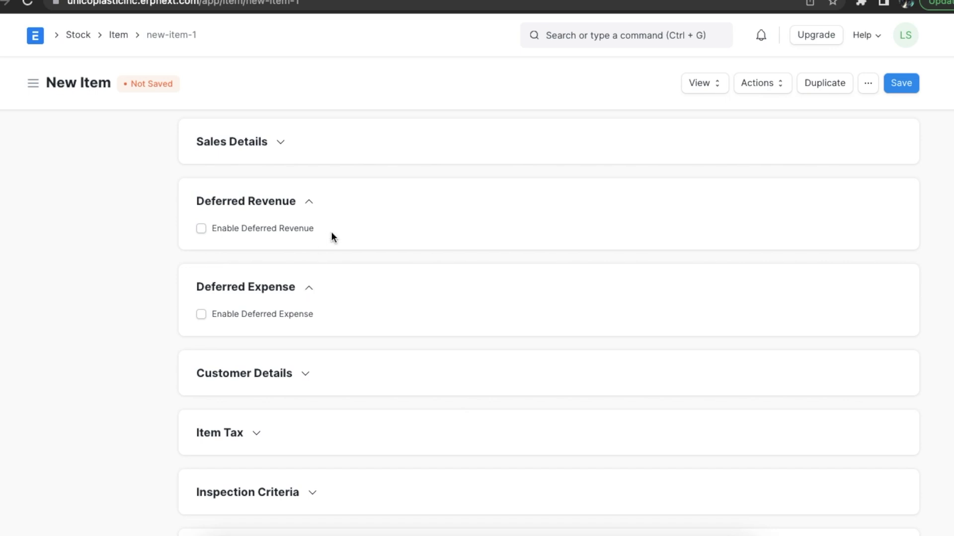
pyautogui.click(310, 203)
pyautogui.click(309, 262)
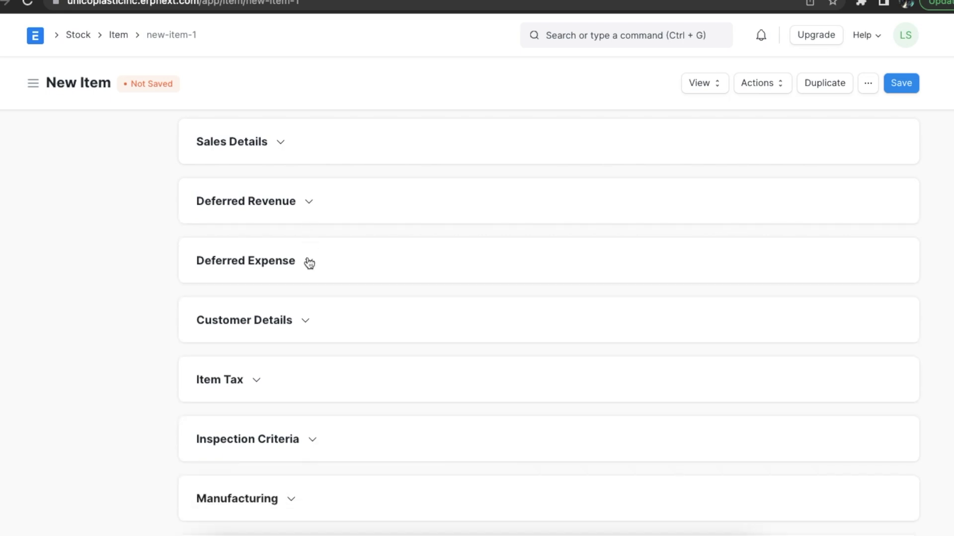
pyautogui.scroll(-2, 392, 294)
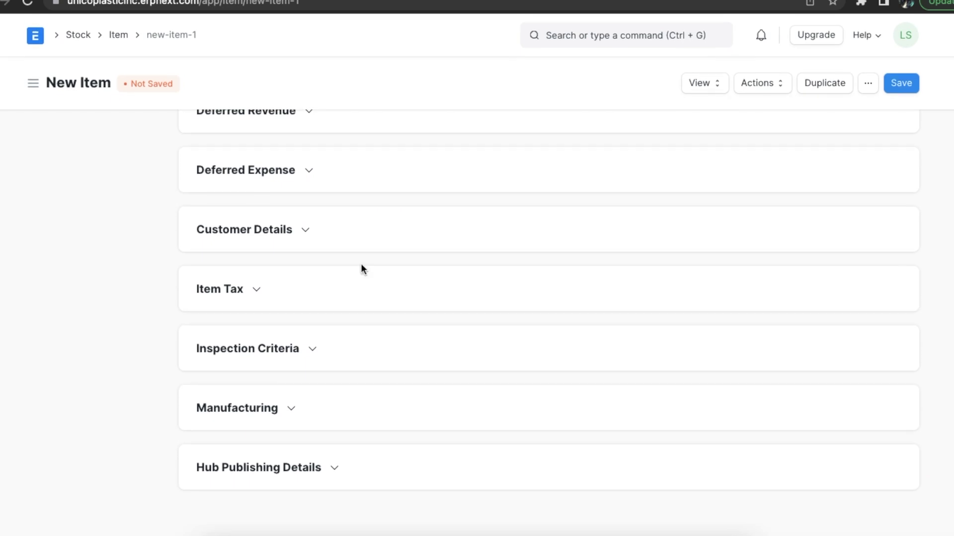
pyautogui.click(307, 232)
# - Add a Customer Items row for Extreme Inc. with reference code 1234
pyautogui.scroll(-1, 376, 342)
pyautogui.scroll(-2, 375, 341)
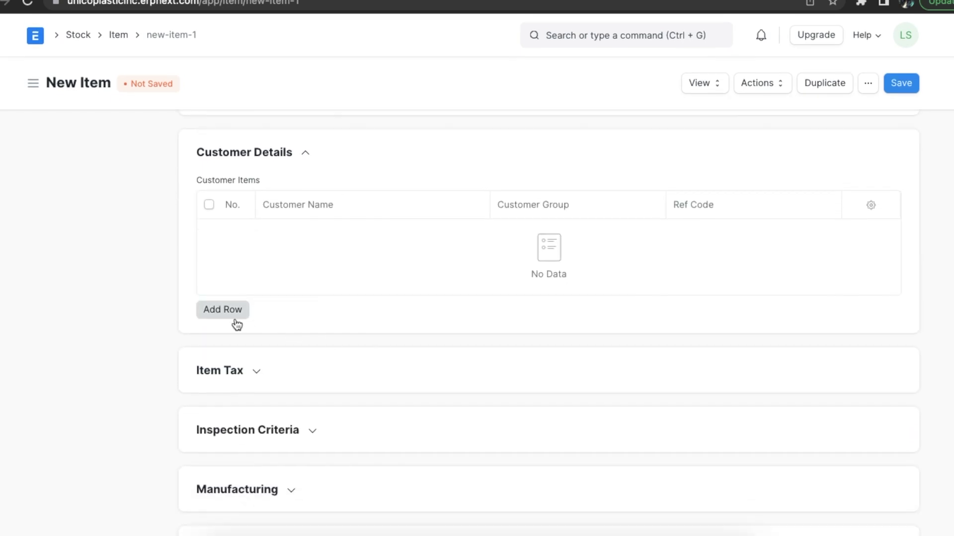
pyautogui.click(222, 309)
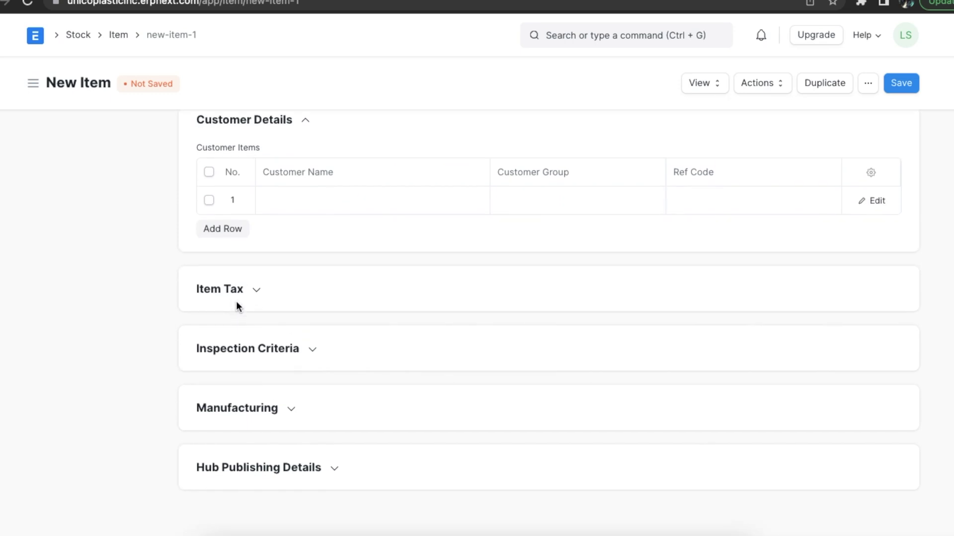
pyautogui.click(314, 212)
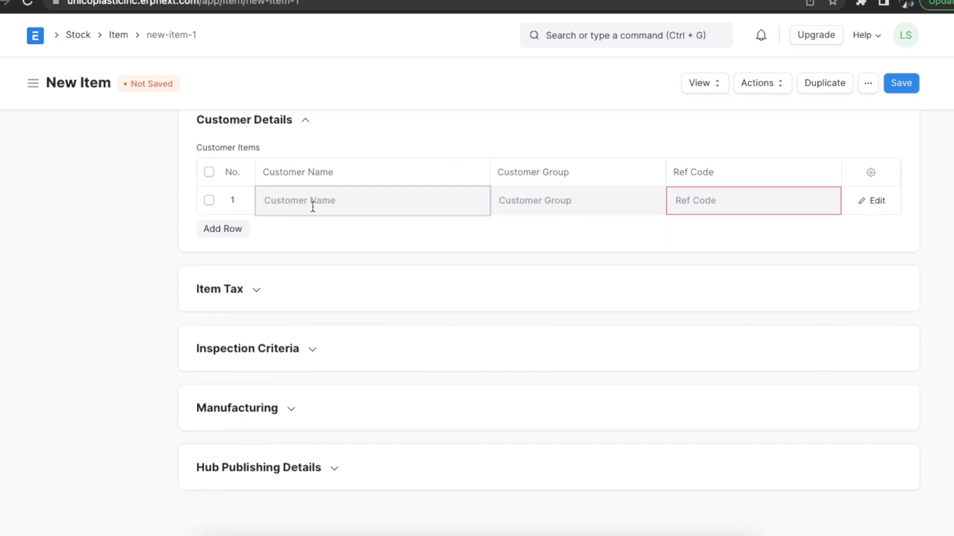
pyautogui.click(313, 285)
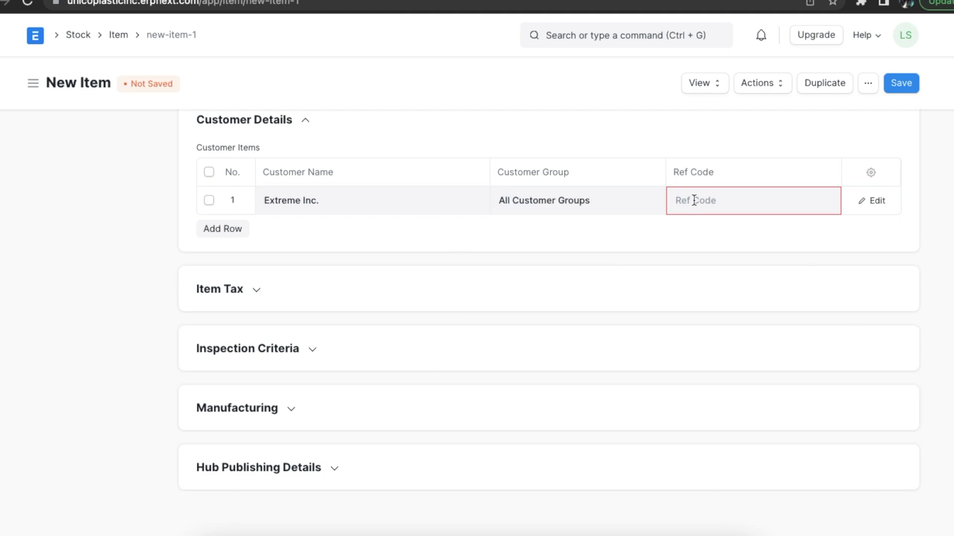
pyautogui.write('1234')
pyautogui.click(593, 259)
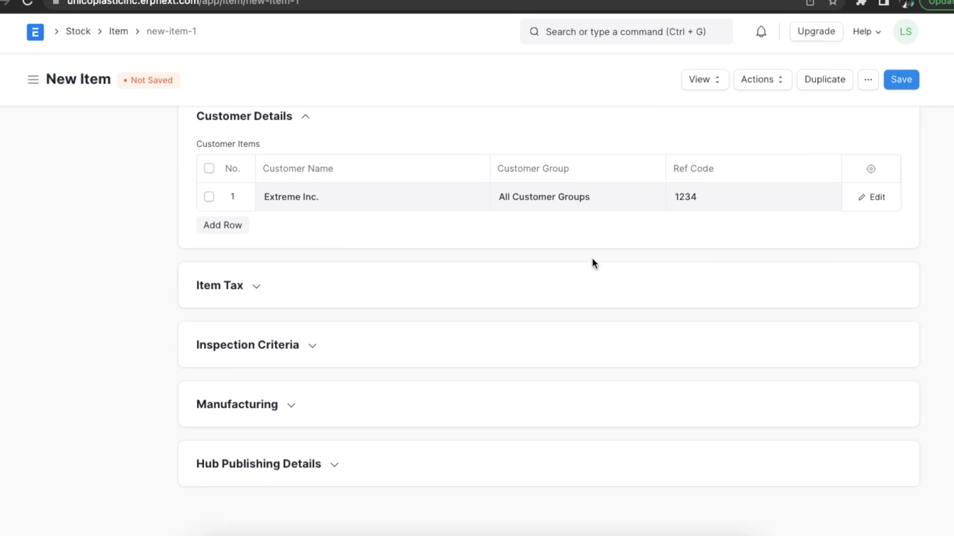
# - Add an Item Tax row using the US ST 4% - UPI template, then expand Inspection Criteria
pyautogui.click(257, 292)
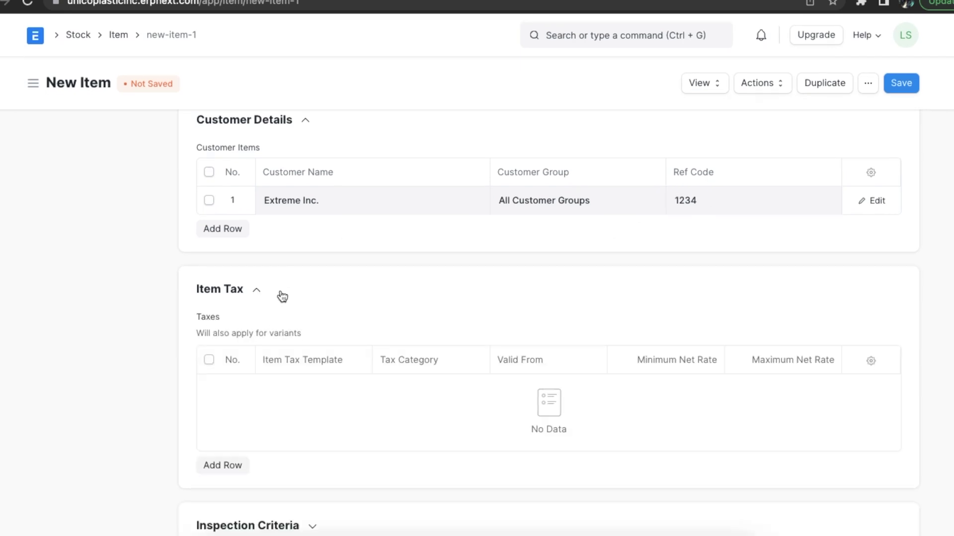
pyautogui.scroll(-2, 431, 324)
pyautogui.scroll(-1, 431, 320)
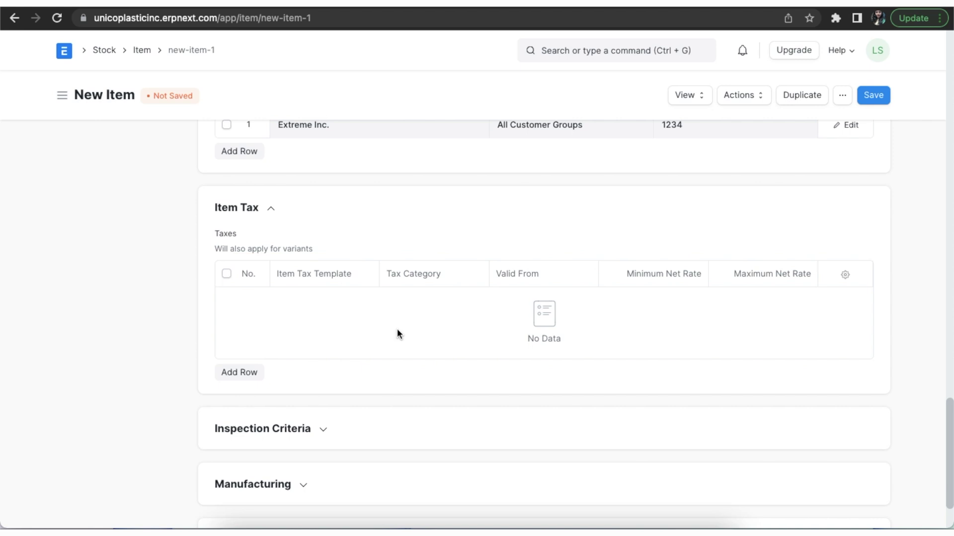
pyautogui.click(251, 375)
pyautogui.click(324, 265)
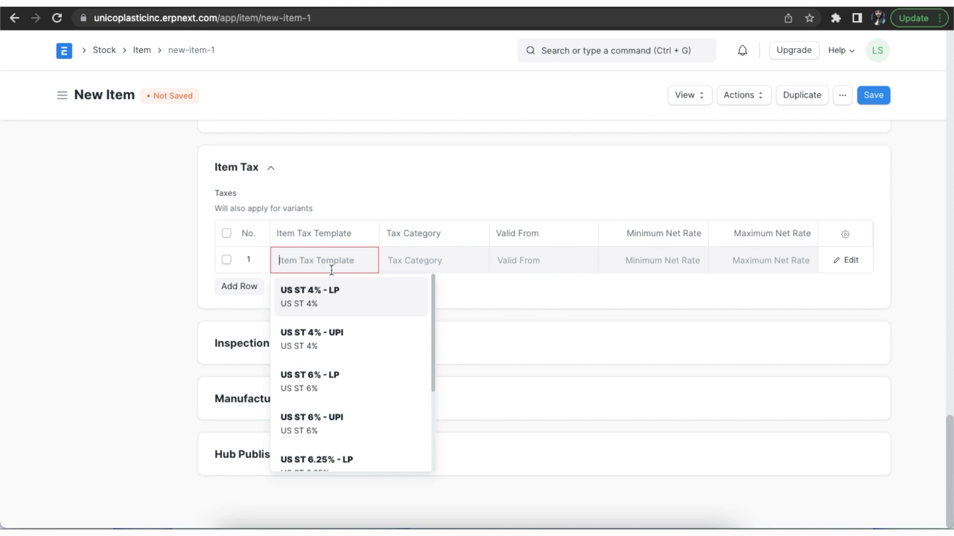
pyautogui.click(343, 346)
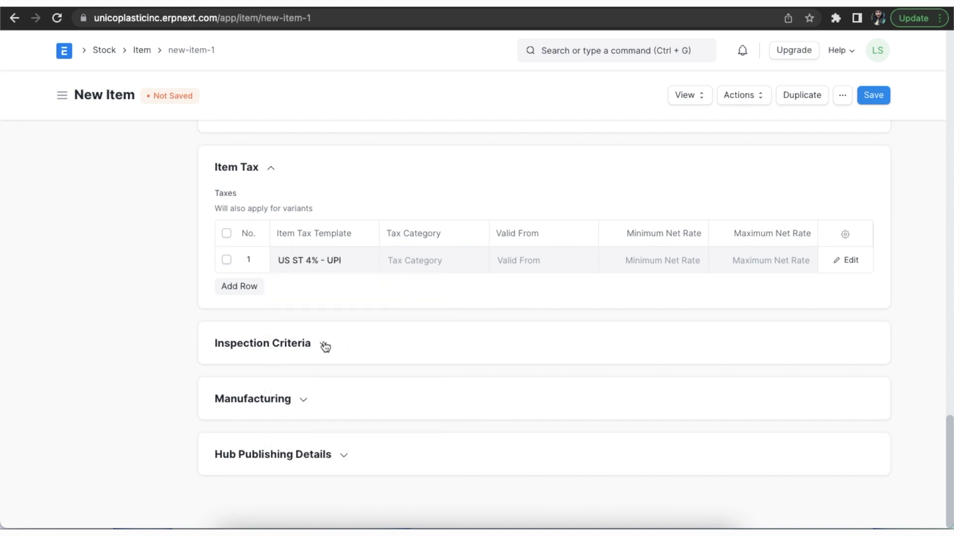
pyautogui.click(324, 345)
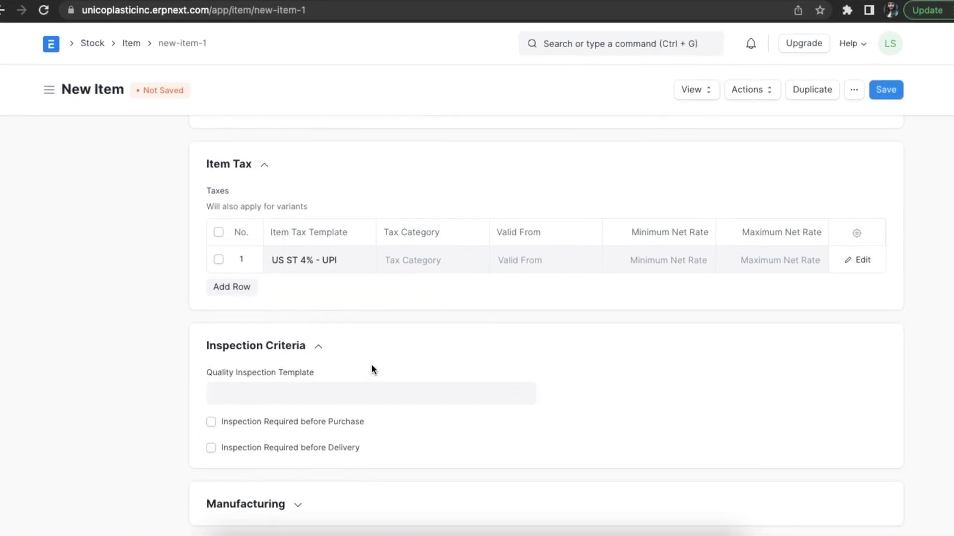
# - Choose Weekly Check as the Quality Inspection Template
pyautogui.scroll(-2, 373, 371)
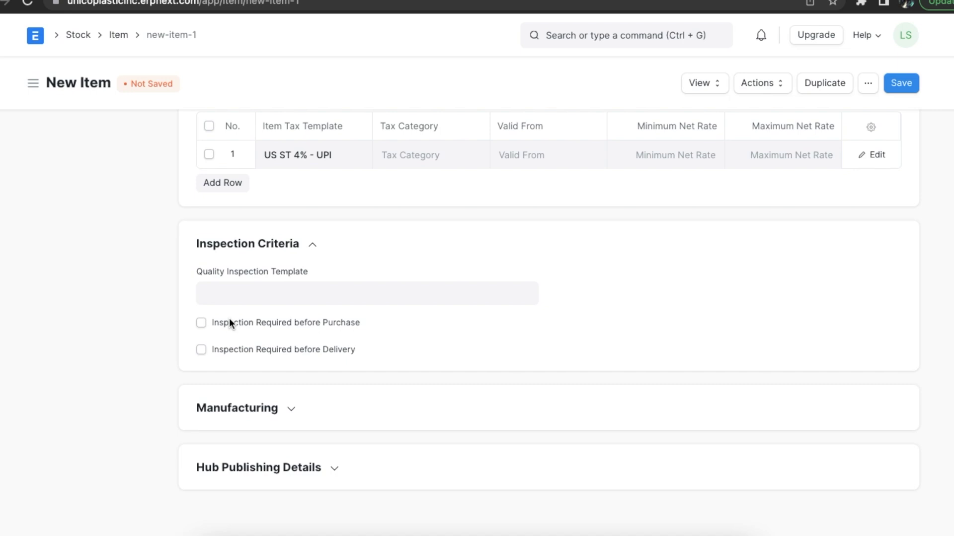
pyautogui.click(228, 292)
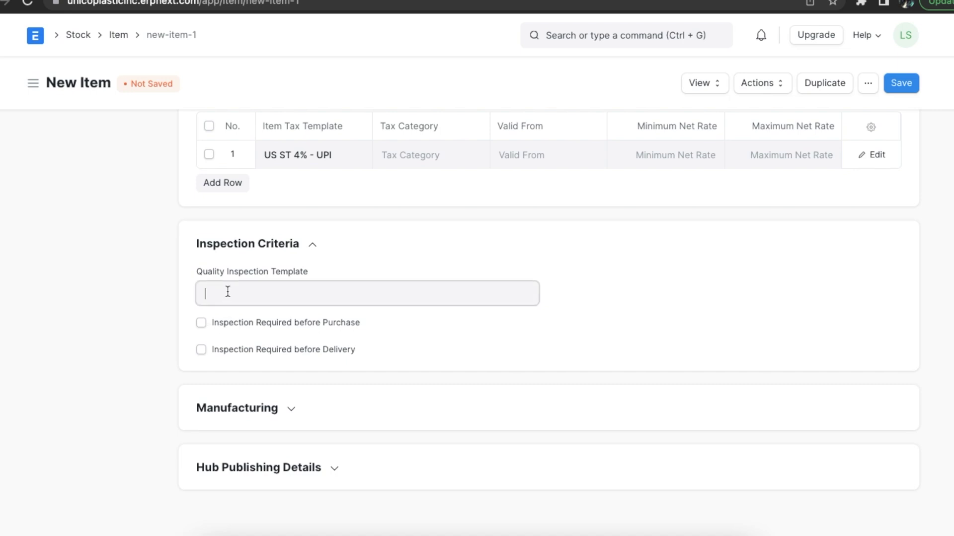
pyautogui.click(227, 322)
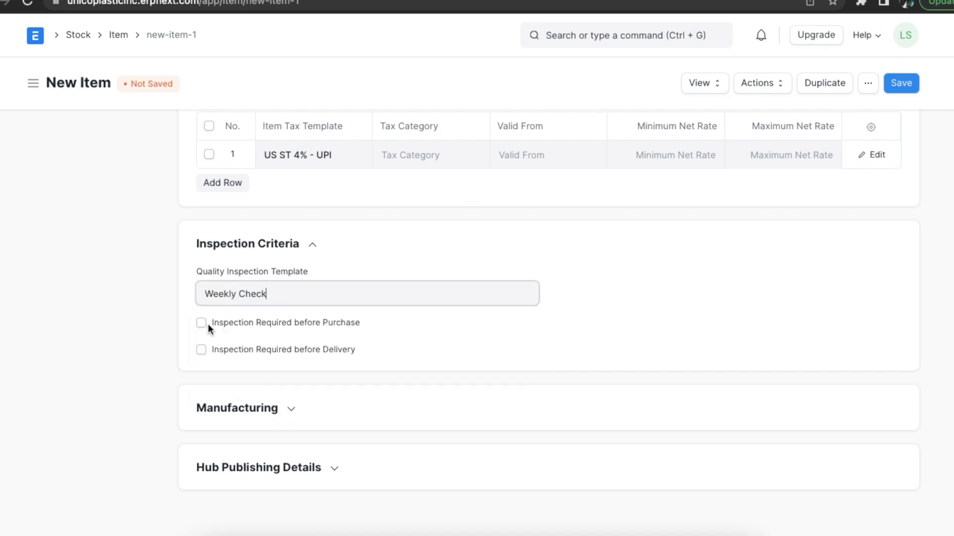